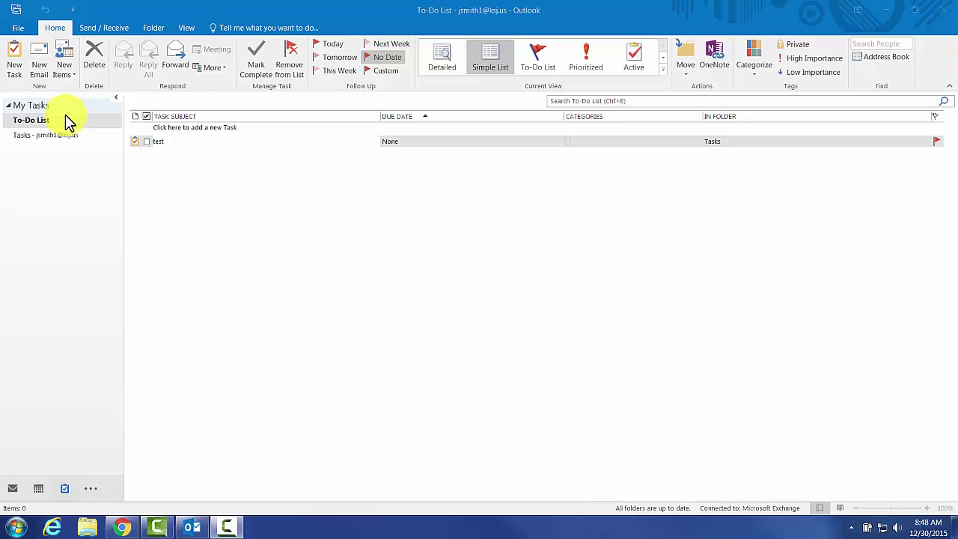
# - Open the Tasks folder under My Tasks to show its single task, 'test'
pyautogui.click(59, 135)
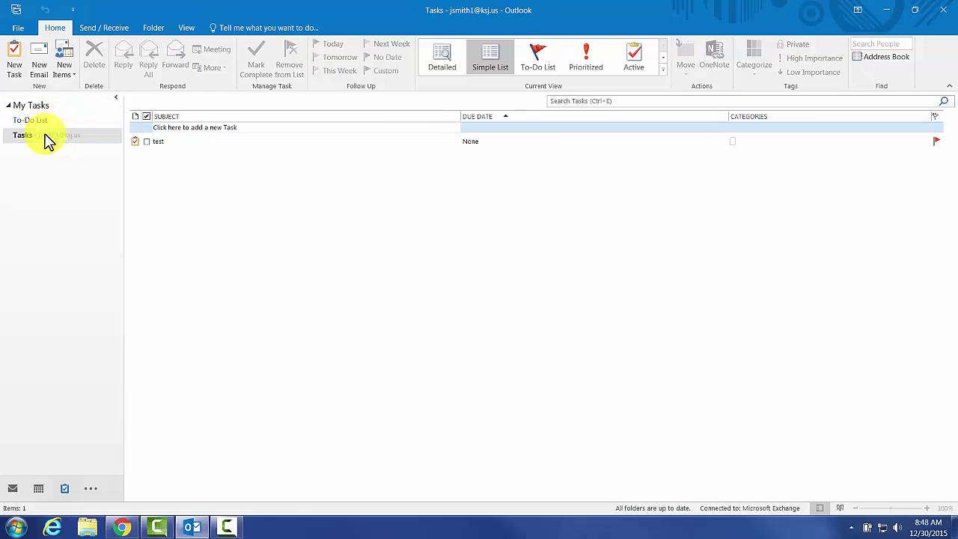
# - Create a new task folder named 'Someday' under Tasks
pyautogui.rightClick(44, 133)
pyautogui.click(66, 163)
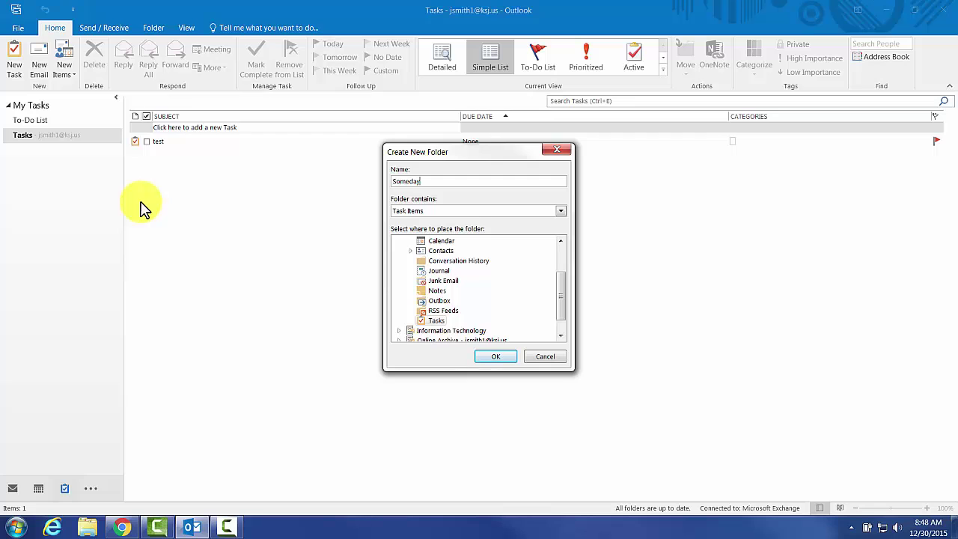
pyautogui.write('Someday')
pyautogui.click(495, 357)
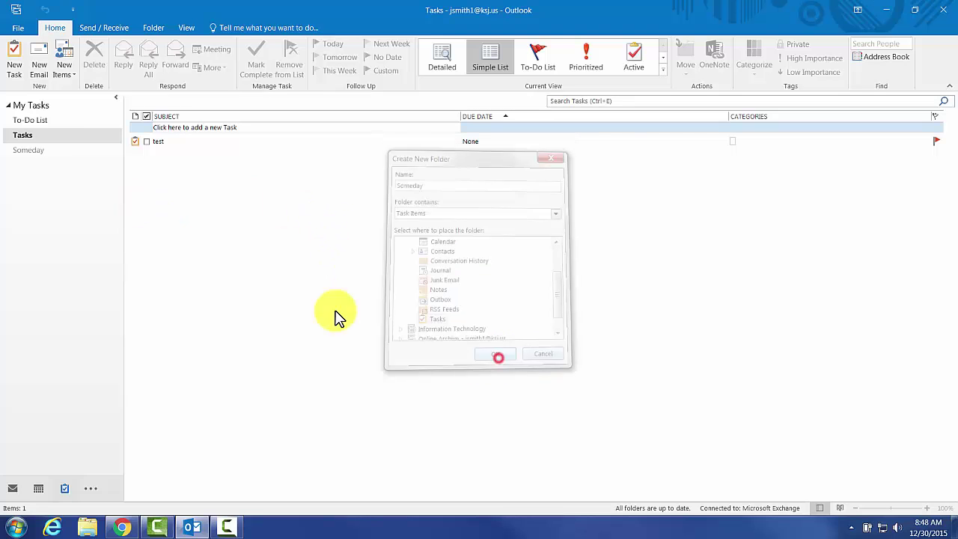
# - Open the new Someday folder, then return to the Tasks folder
pyautogui.rightClick(25, 133)
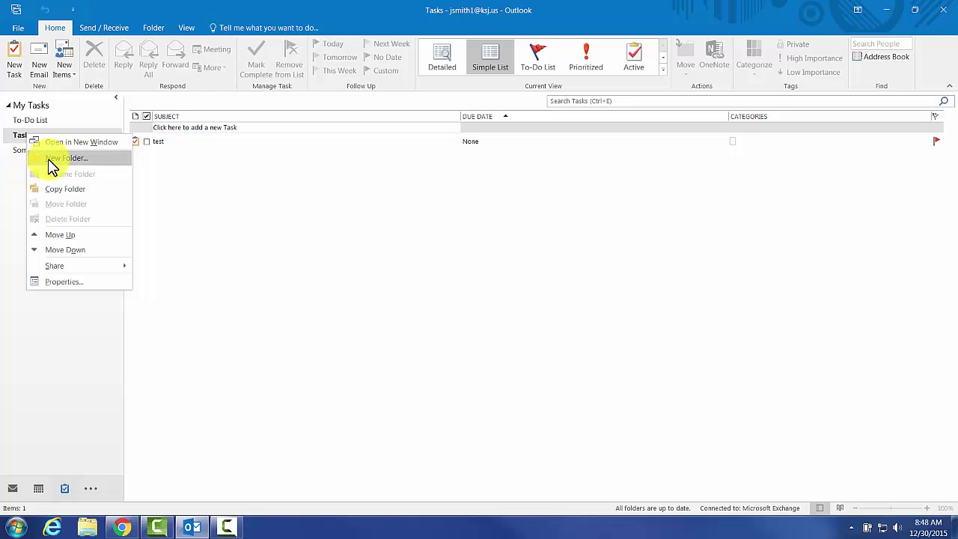
pyautogui.rightClick(22, 152)
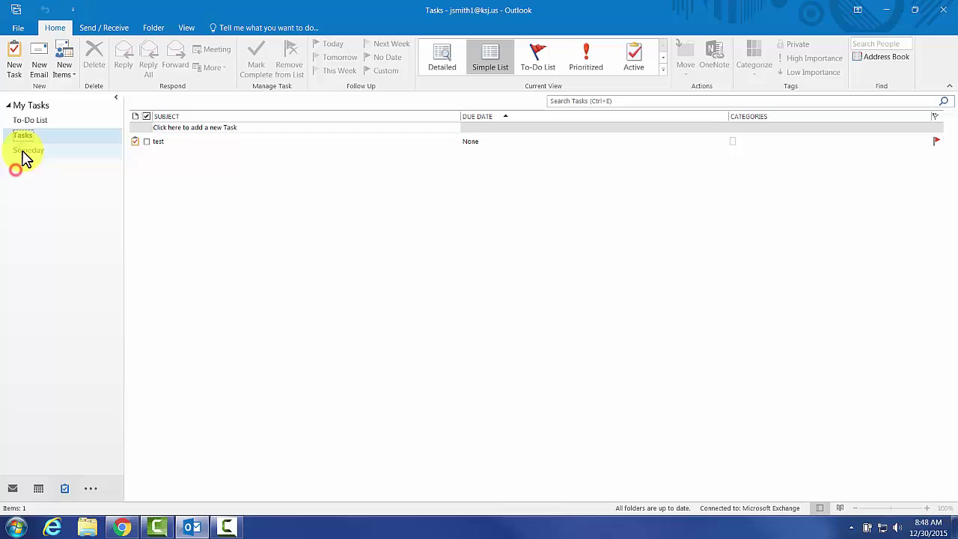
pyautogui.click(9, 171)
pyautogui.click(27, 152)
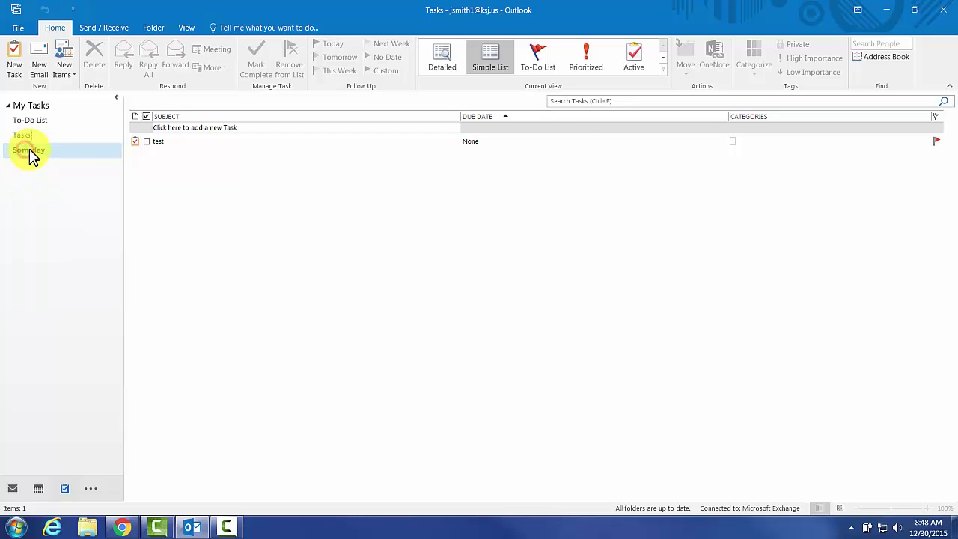
pyautogui.rightClick(35, 155)
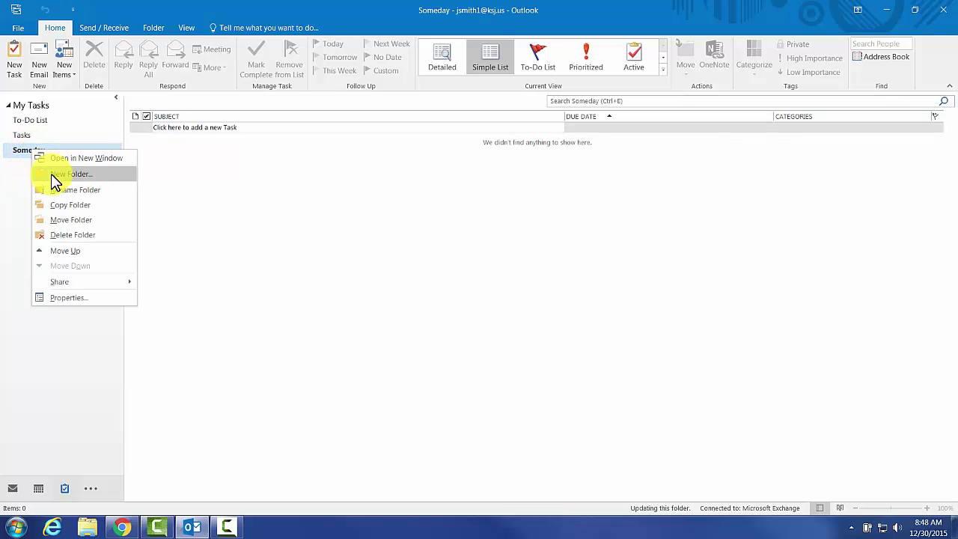
pyautogui.click(9, 172)
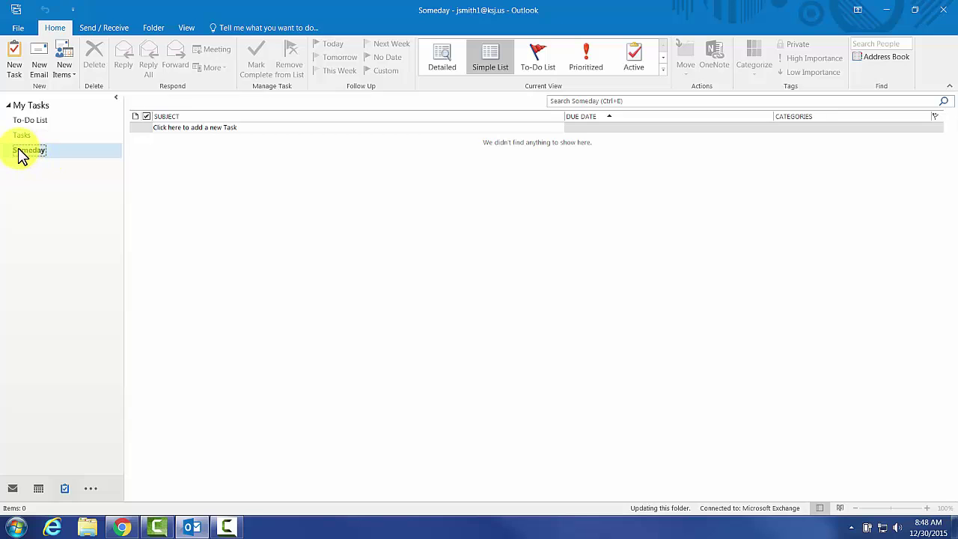
pyautogui.rightClick(36, 154)
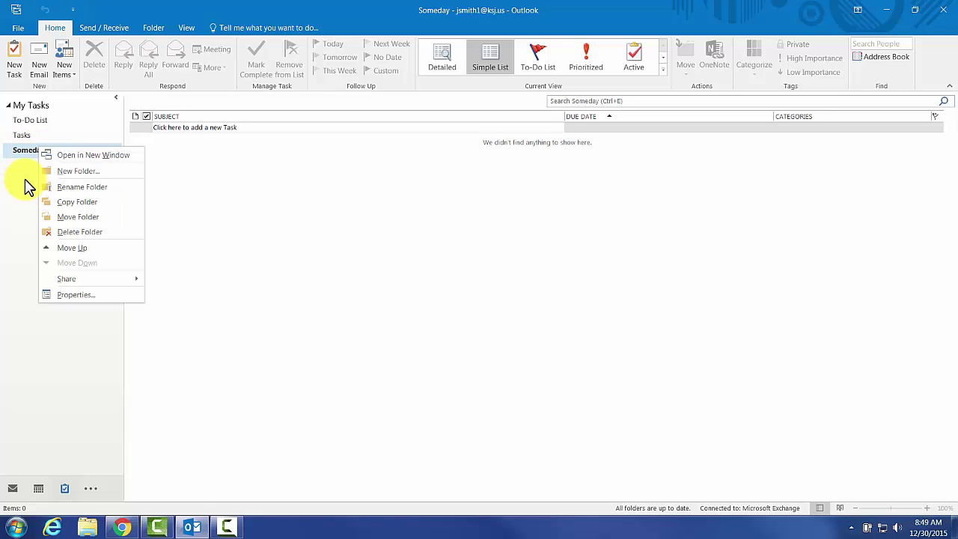
pyautogui.click(25, 182)
pyautogui.rightClick(33, 158)
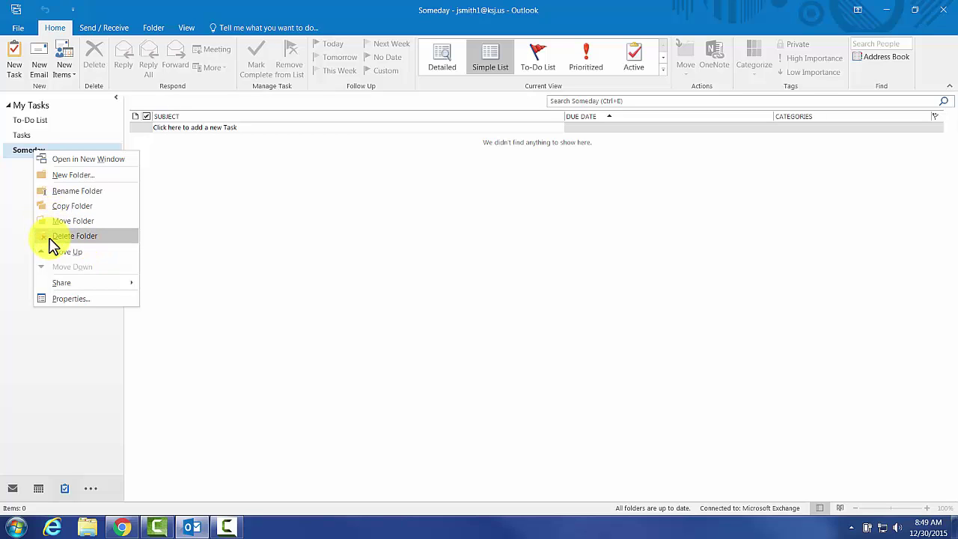
pyautogui.click(19, 184)
pyautogui.click(28, 137)
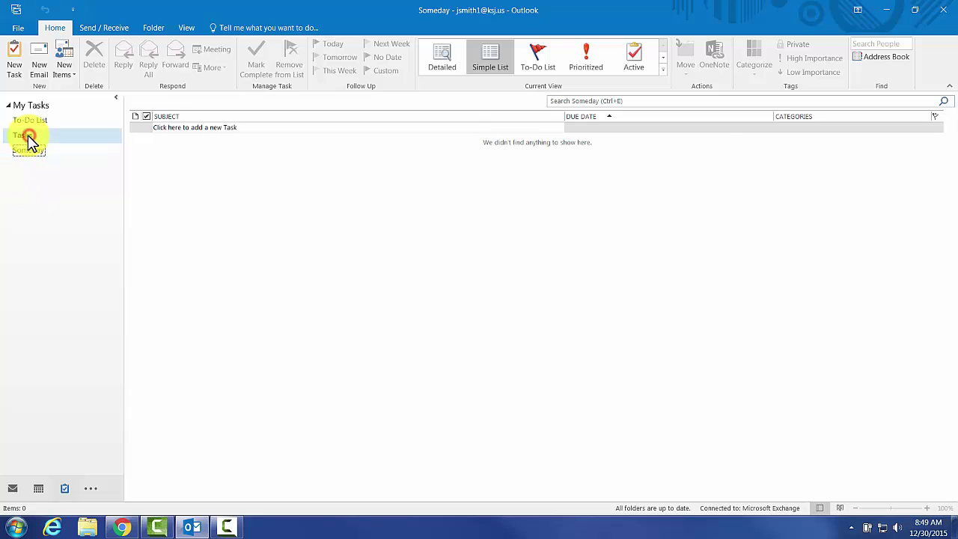
# - Create a 'Movies to Watch' task folder under Tasks
pyautogui.rightClick(28, 139)
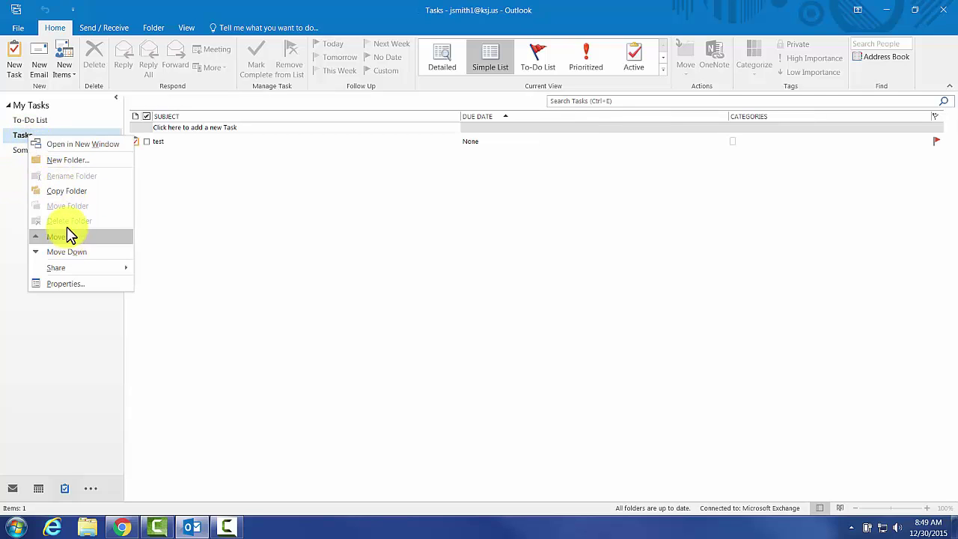
pyautogui.click(20, 183)
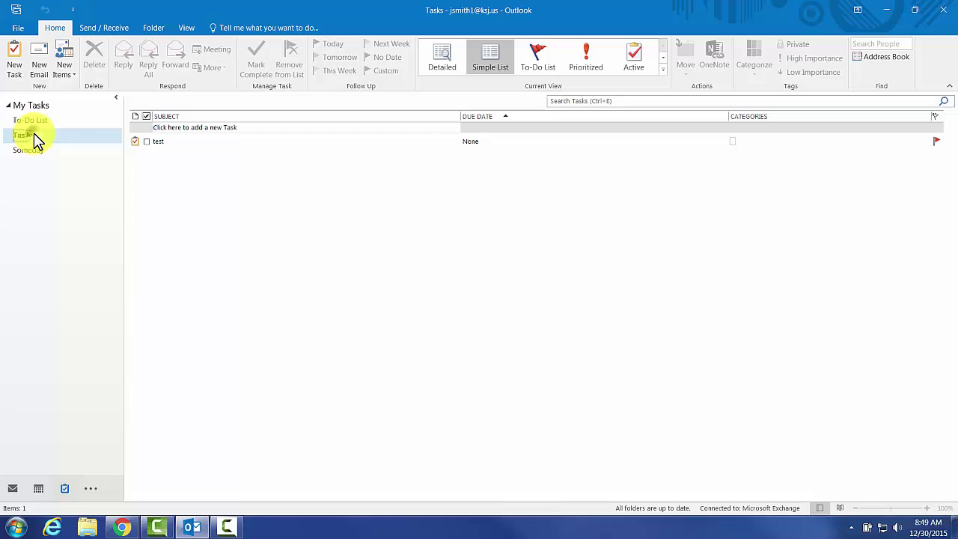
pyautogui.rightClick(36, 143)
pyautogui.click(57, 160)
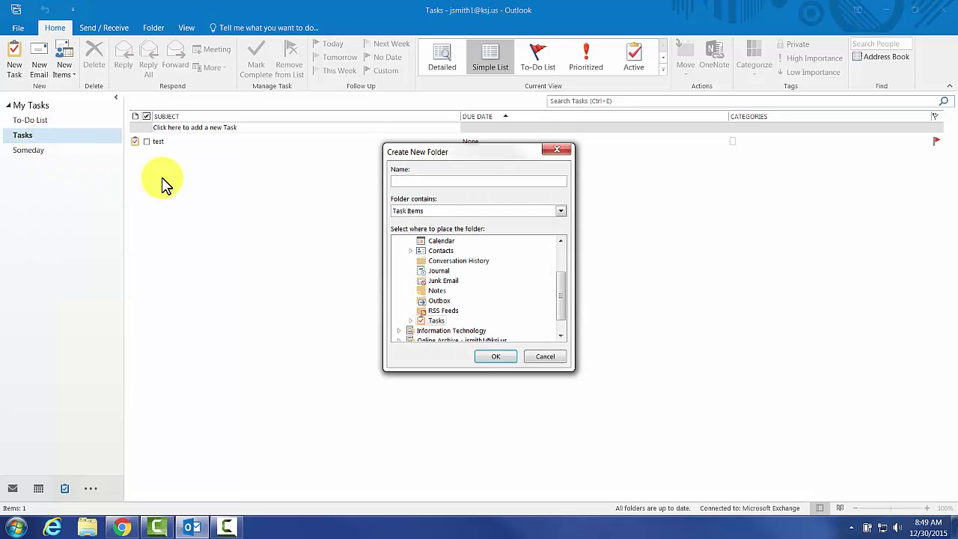
pyautogui.write('Movies to Watch')
pyautogui.press('Return')
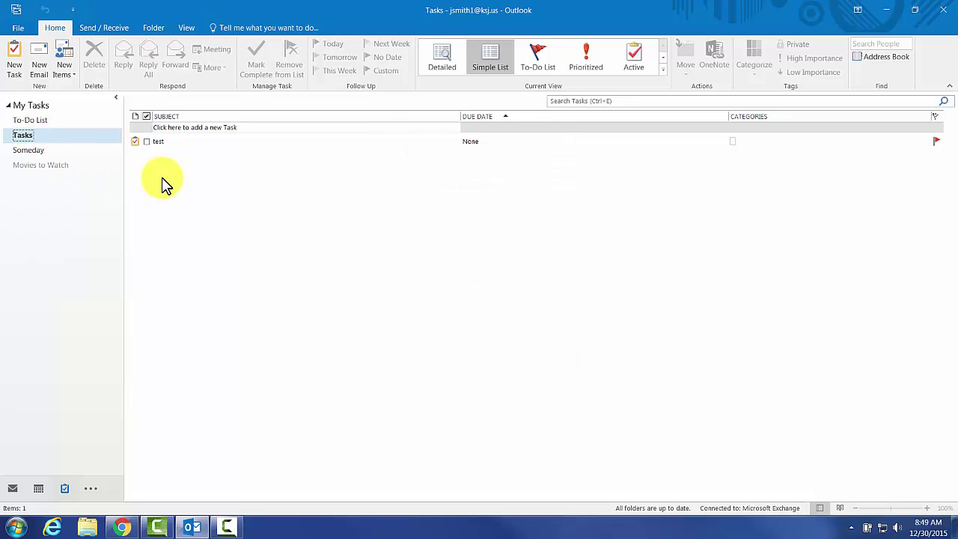
# - Create a 'Server Upgrade' task folder, view both new folders, and return to Tasks
pyautogui.rightClick(37, 143)
pyautogui.click(63, 162)
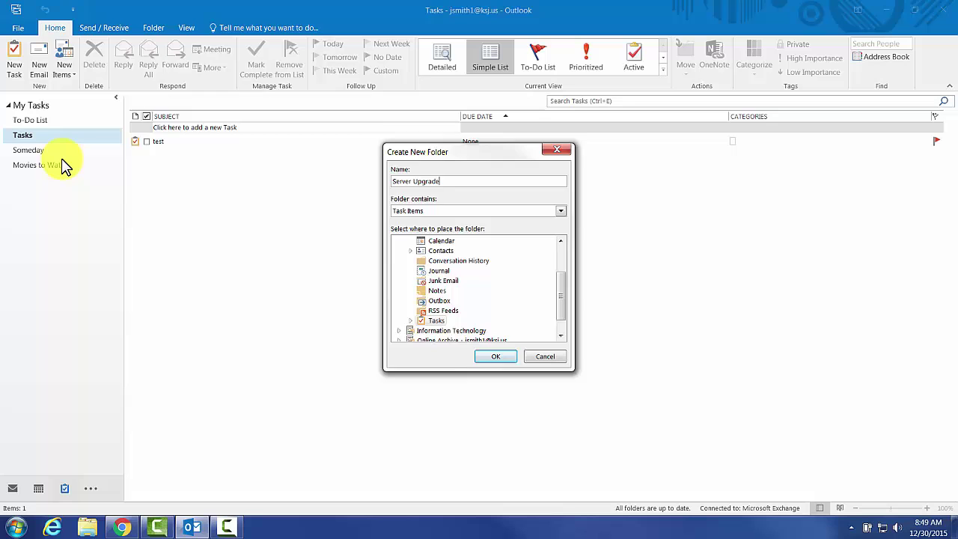
pyautogui.press('Return')
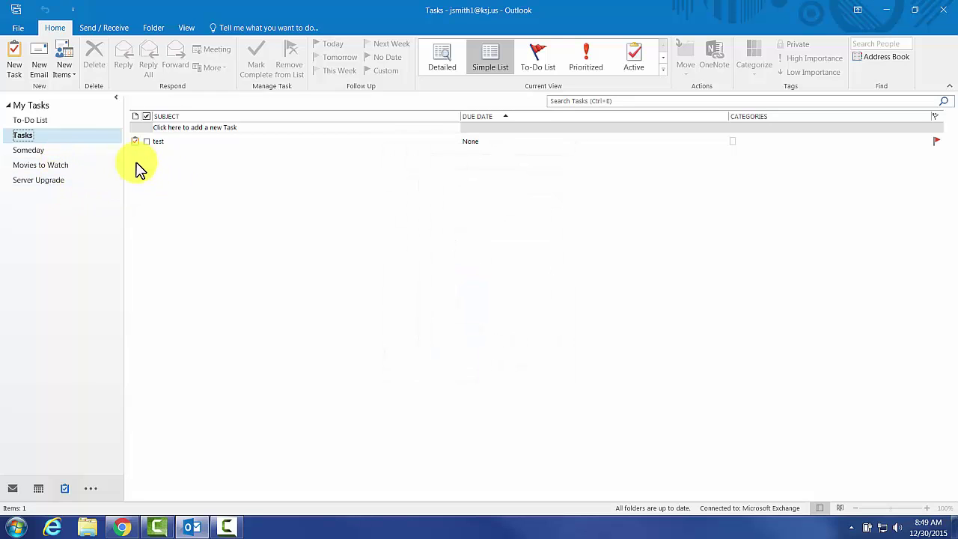
pyautogui.click(44, 161)
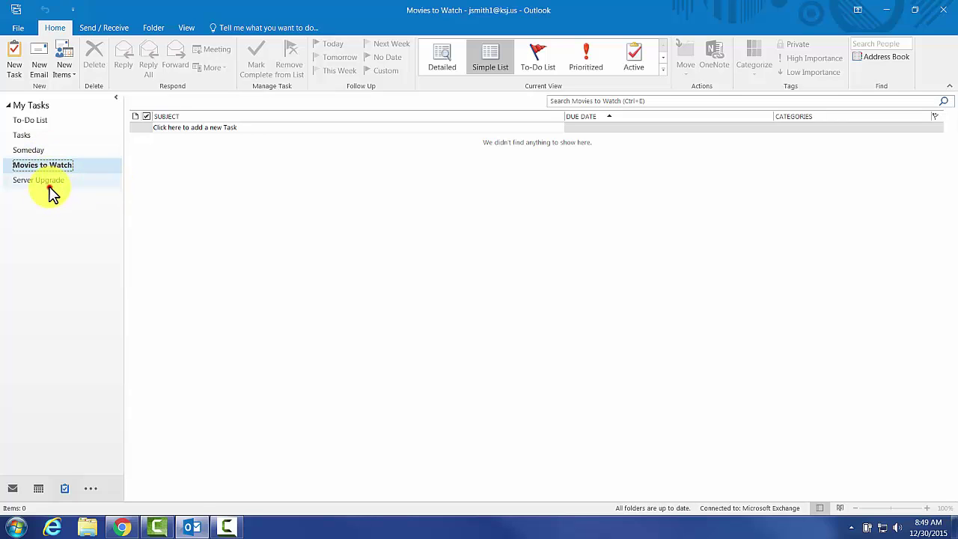
pyautogui.click(45, 181)
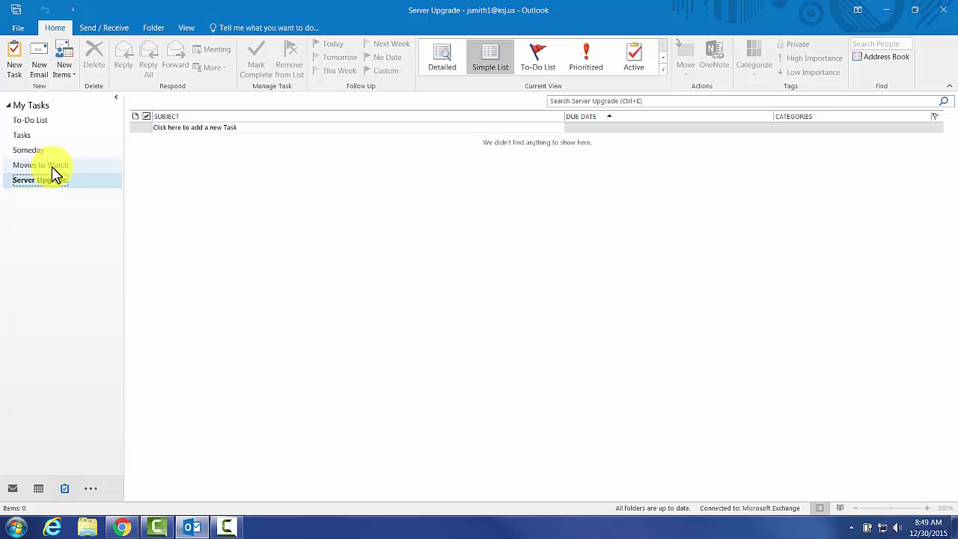
pyautogui.click(39, 135)
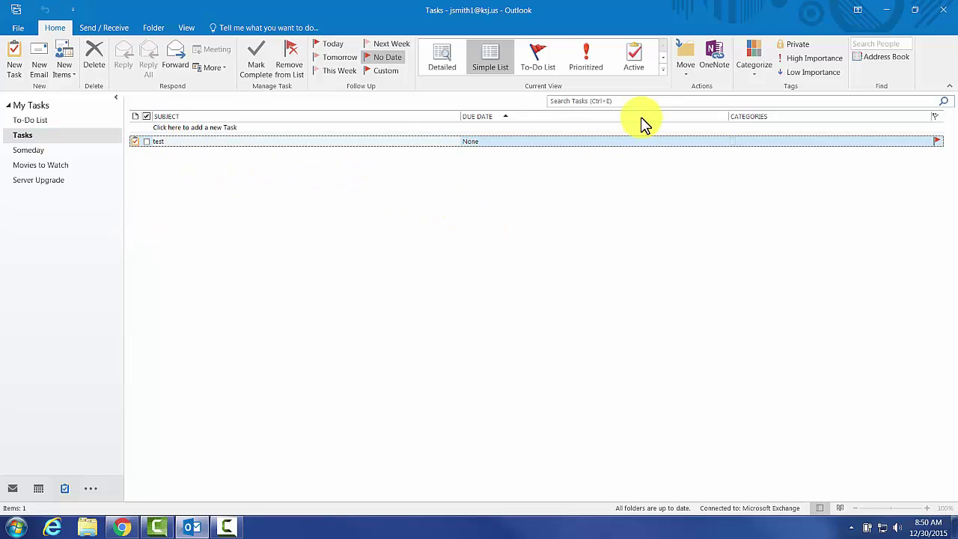
pyautogui.click(754, 52)
pyautogui.click(767, 148)
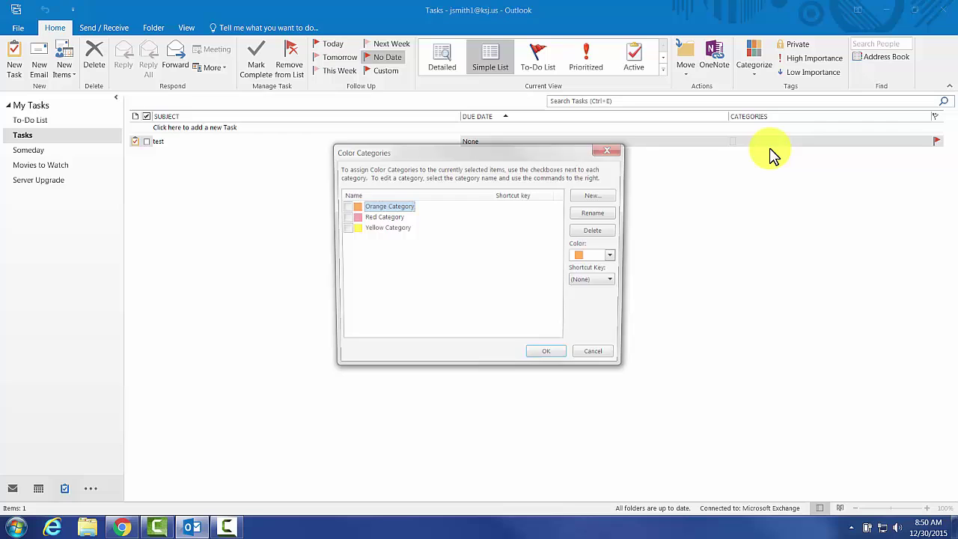
pyautogui.click(597, 196)
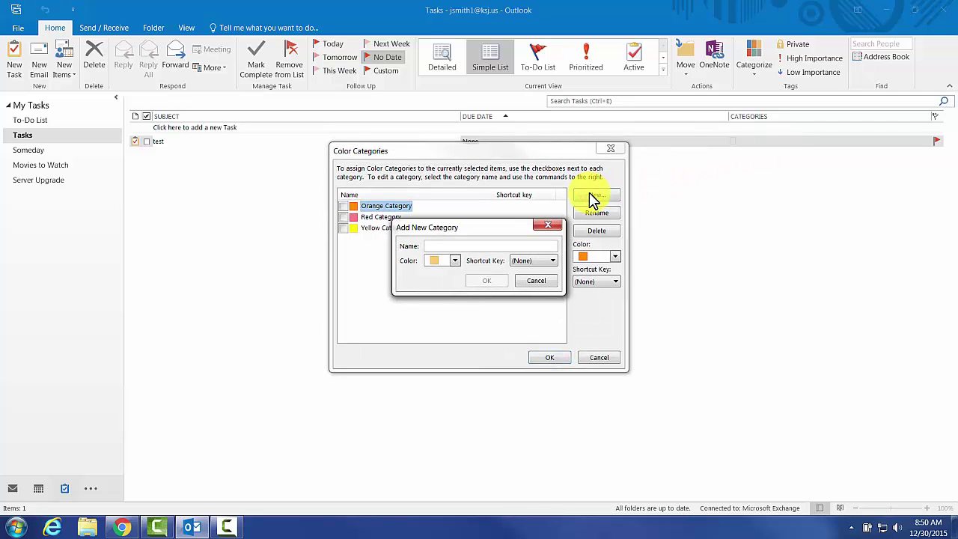
pyautogui.write('@Home')
pyautogui.press('Return')
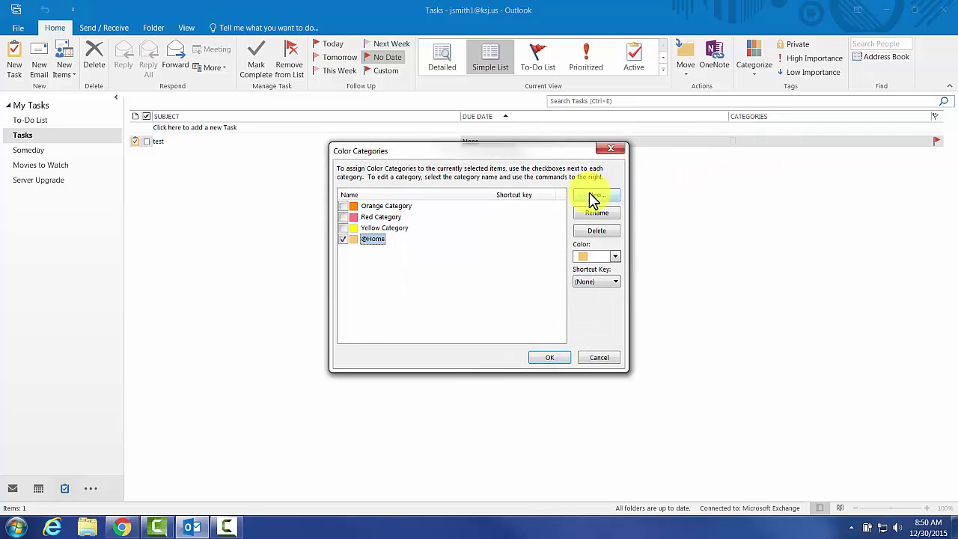
pyautogui.click(592, 197)
pyautogui.write('@Wo')
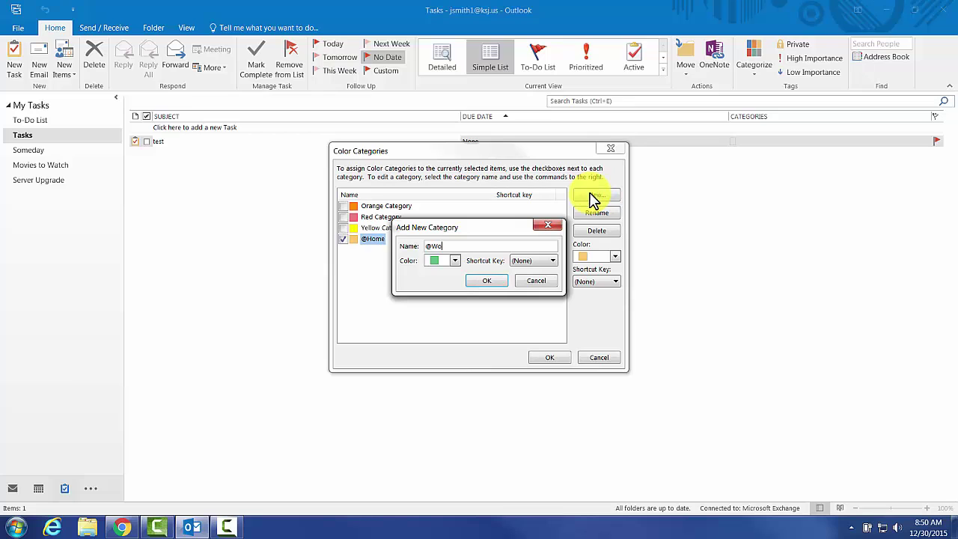
pyautogui.write('rk')
pyautogui.press('Return')
pyautogui.click(597, 195)
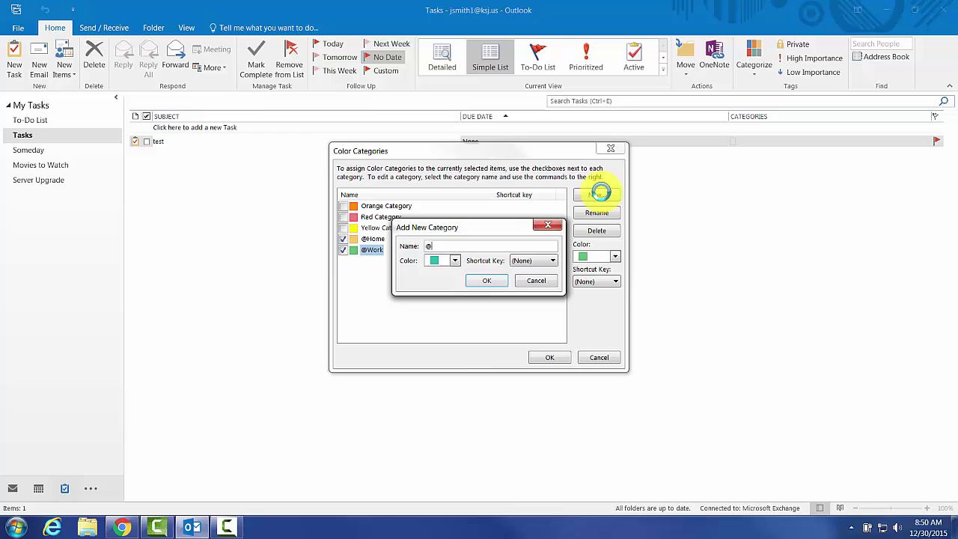
pyautogui.write('@Calls')
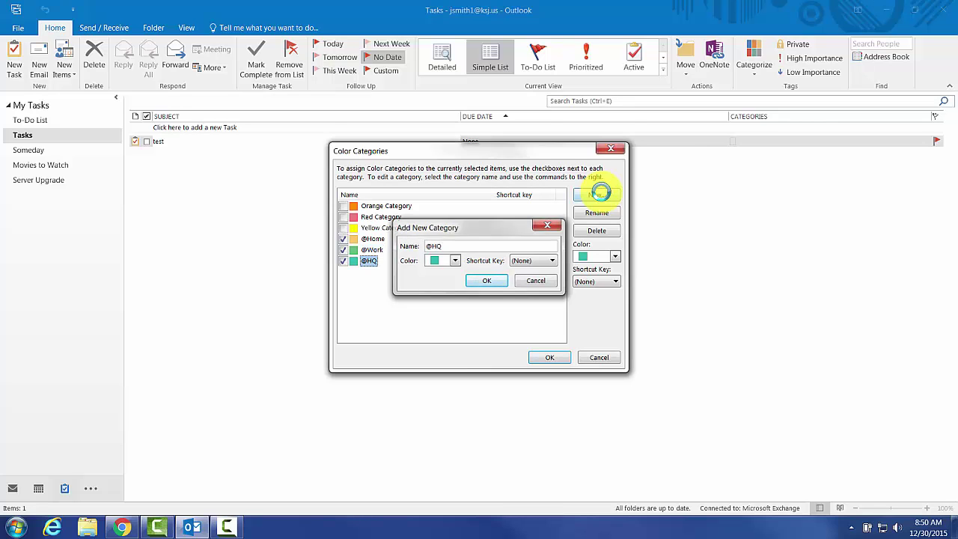
pyautogui.press('Return')
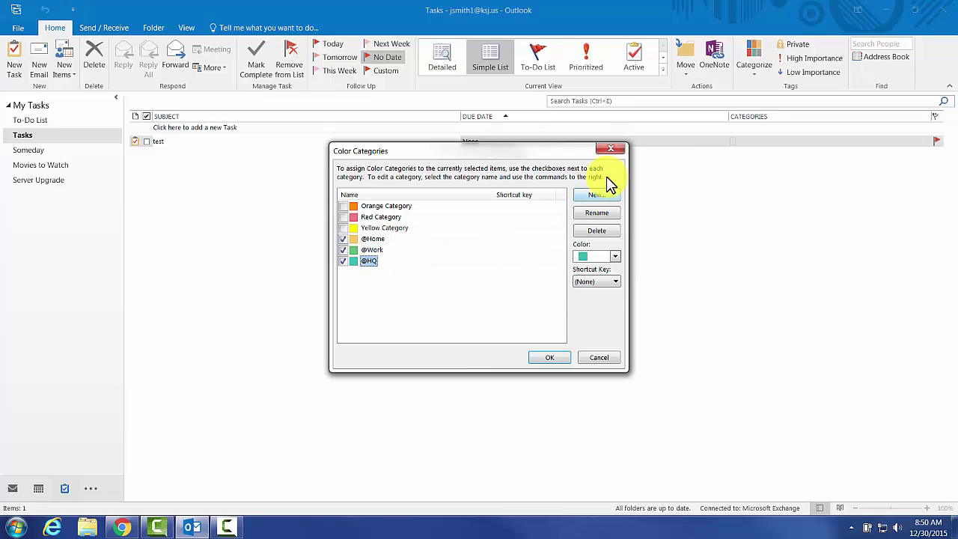
pyautogui.click(552, 358)
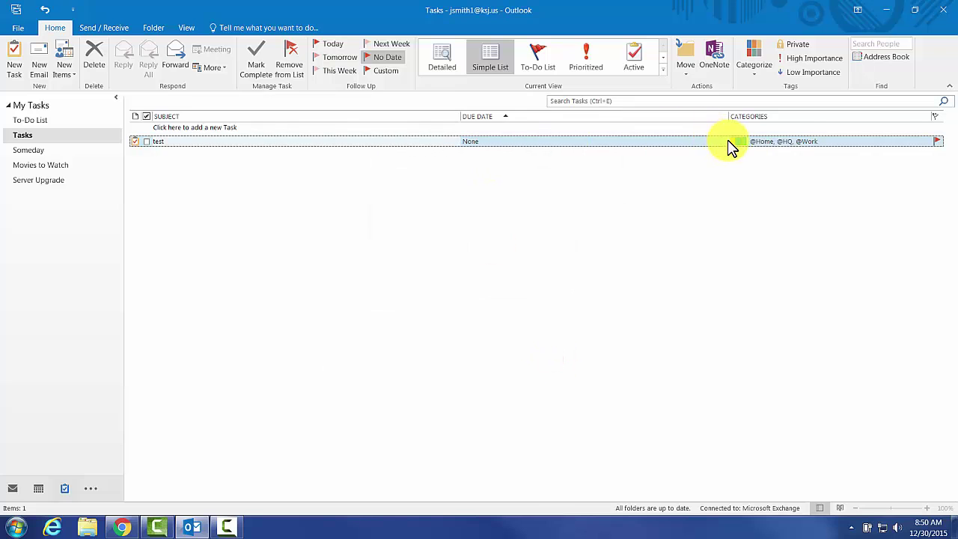
# - Clear all categories from the test task
pyautogui.rightClick(727, 142)
pyautogui.moveTo(783, 274)
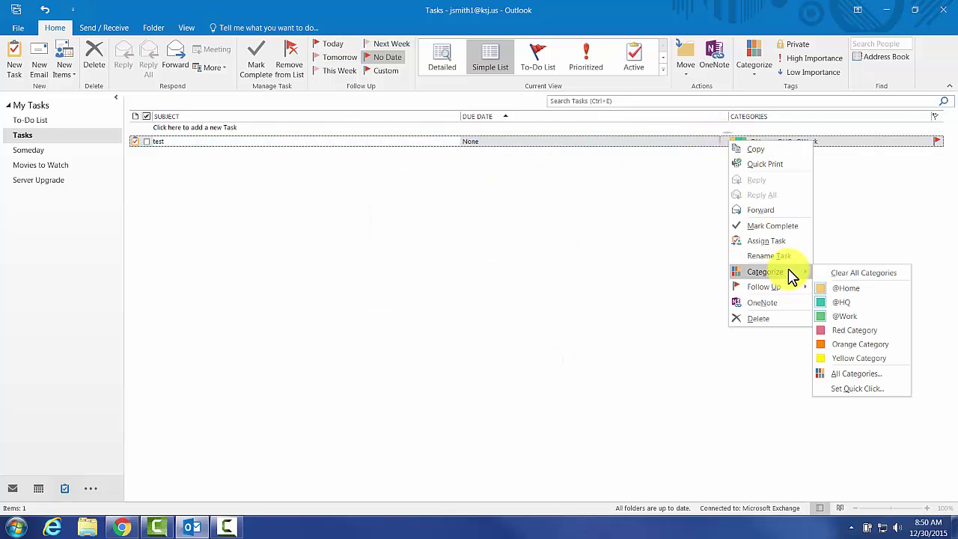
pyautogui.click(861, 272)
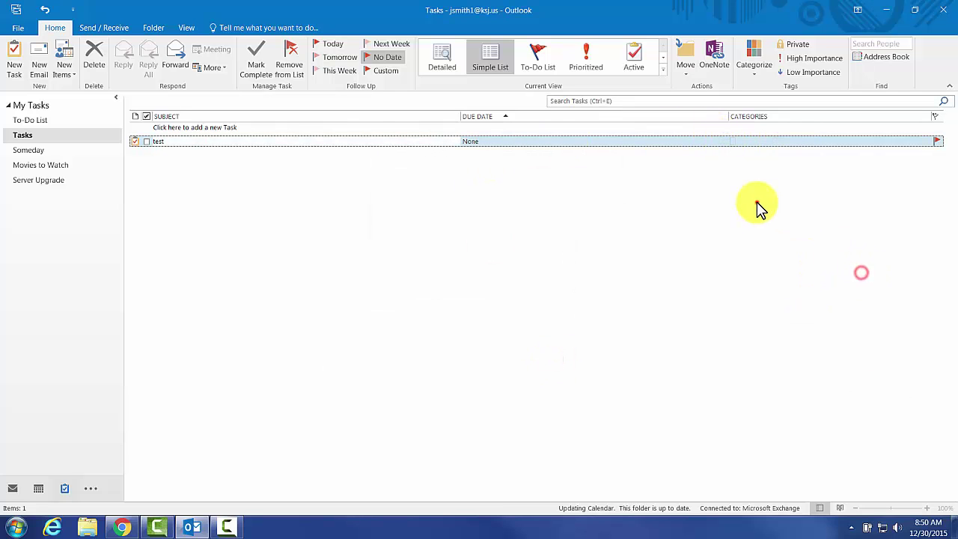
pyautogui.click(769, 65)
# - Add a 'Usual Suspects' task to the Movies to Watch folder
pyautogui.click(641, 177)
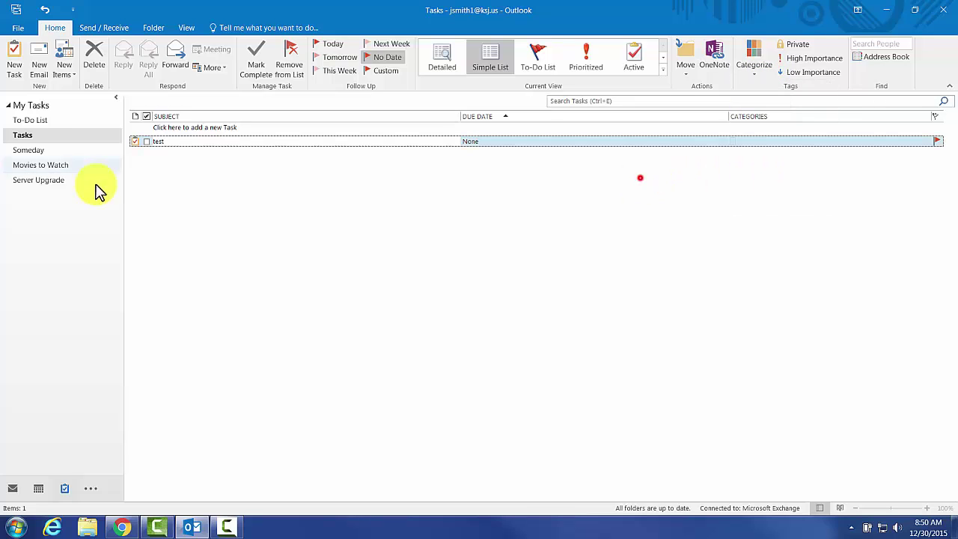
pyautogui.click(63, 167)
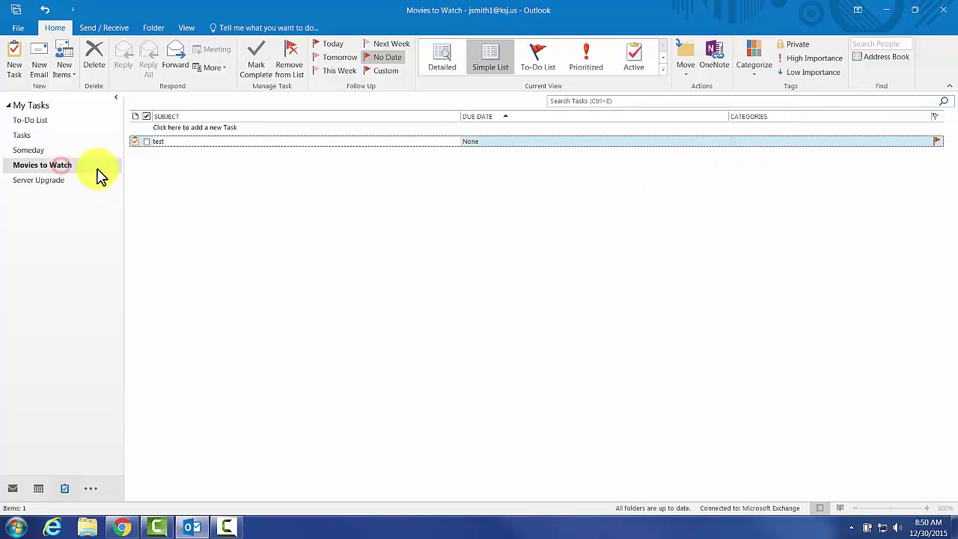
pyautogui.click(205, 126)
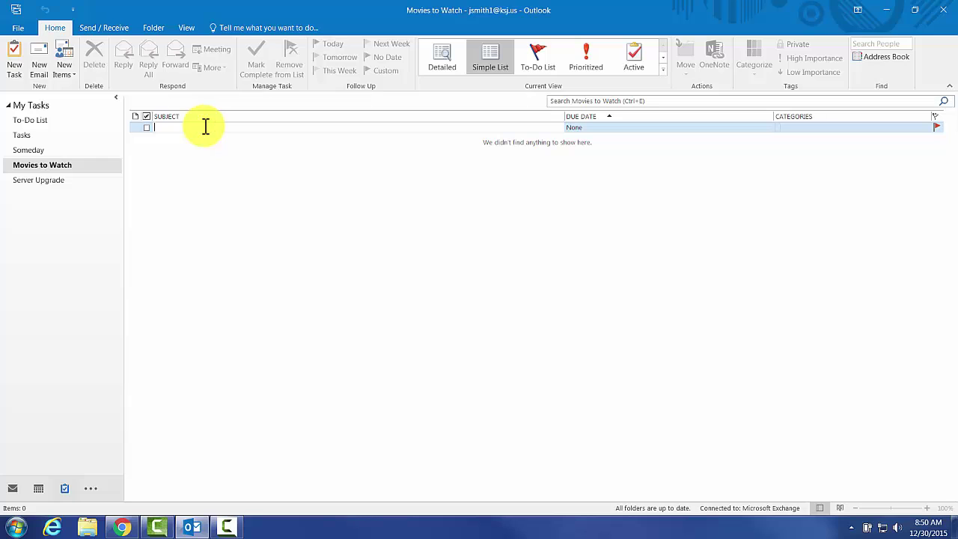
pyautogui.write('Usual Suspects')
pyautogui.press('Return')
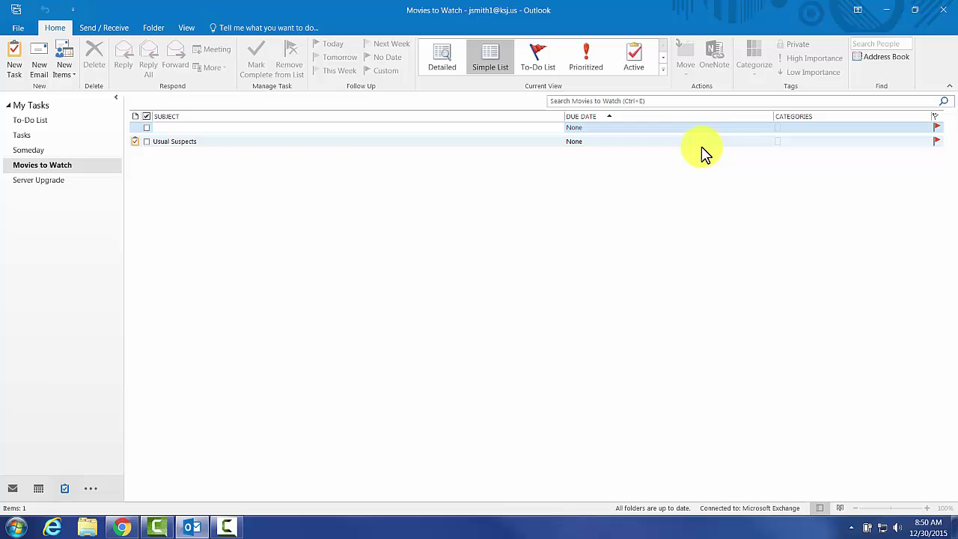
# - Make Usual Suspects due January 21, 2016, then view the empty Server Upgrade folder
pyautogui.click(741, 140)
pyautogui.click(779, 141)
pyautogui.click(777, 152)
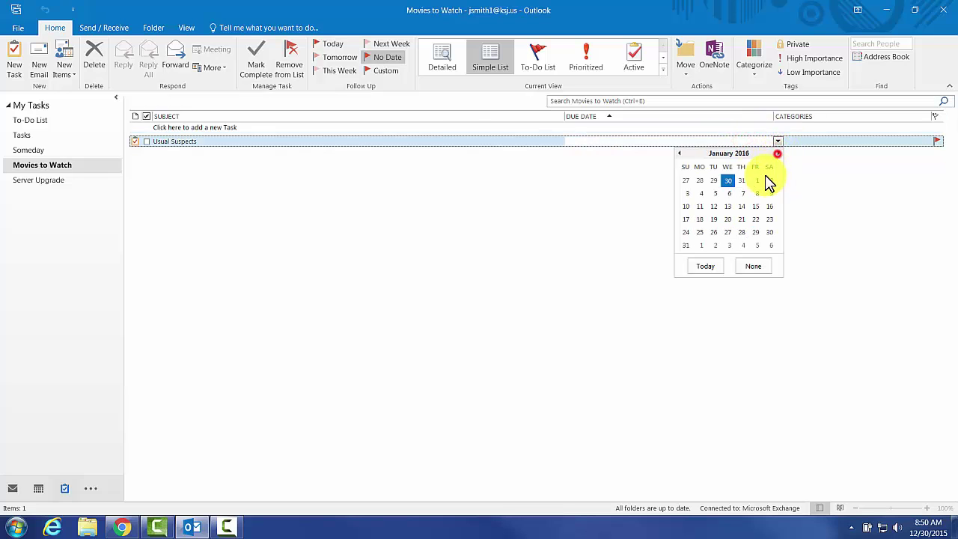
pyautogui.click(745, 214)
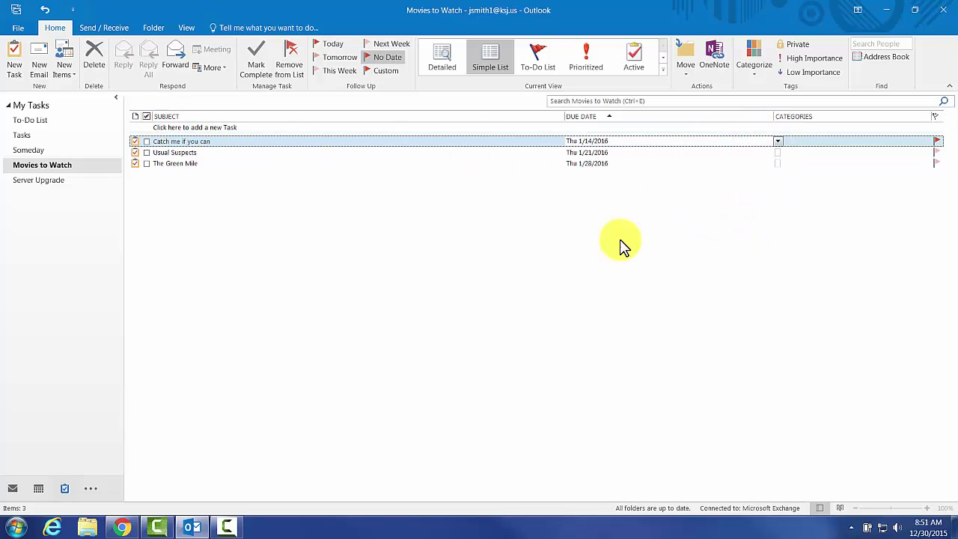
pyautogui.click(620, 237)
pyautogui.click(41, 182)
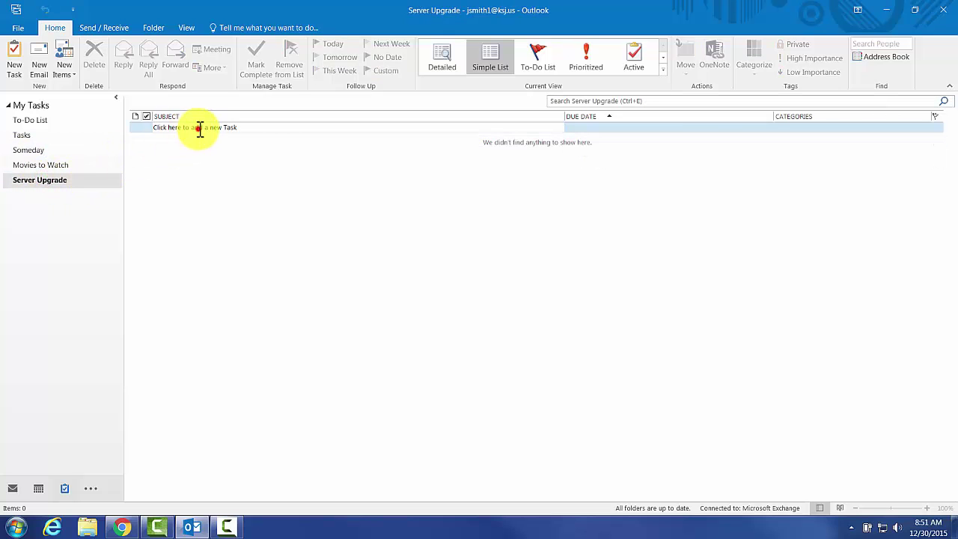
# - Add the server upgrade tasks, including 'Grab backups', to the Server Upgrade list
pyautogui.click(198, 128)
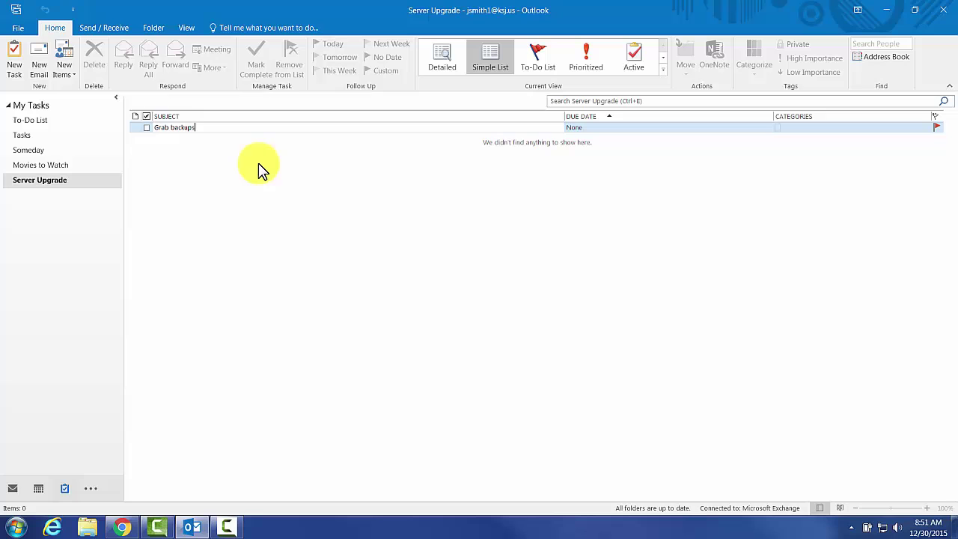
pyautogui.press('Return')
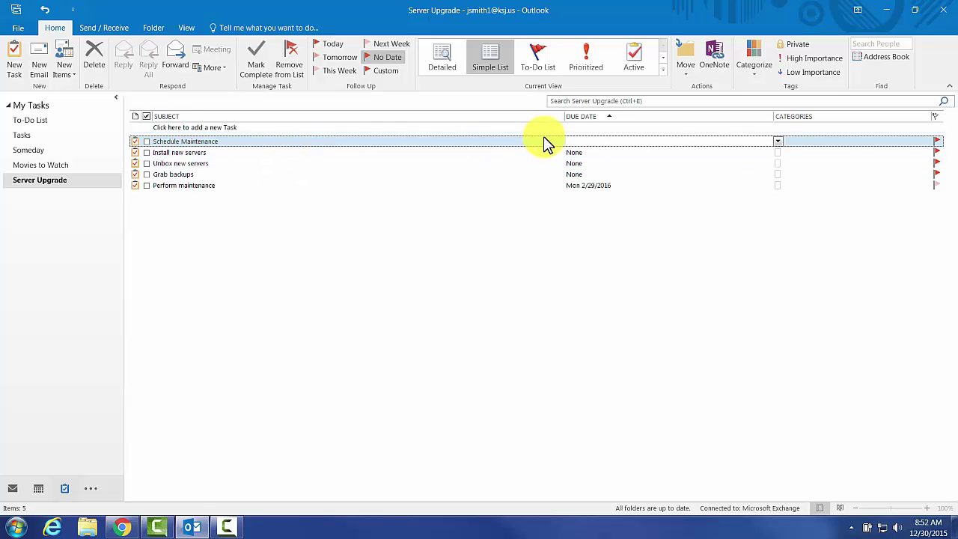
pyautogui.keyDown('shift'); pyautogui.click(531, 174); pyautogui.keyUp('shift')
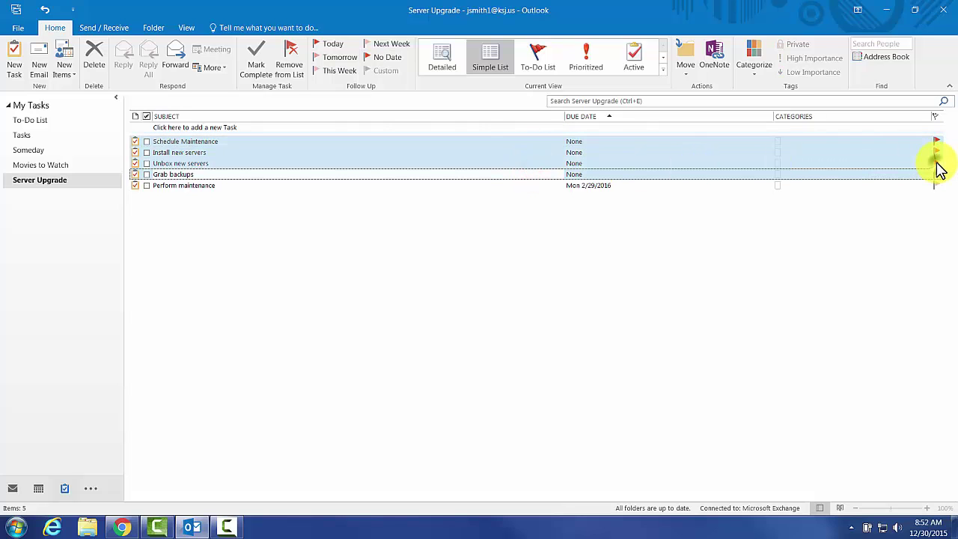
pyautogui.rightClick(938, 166)
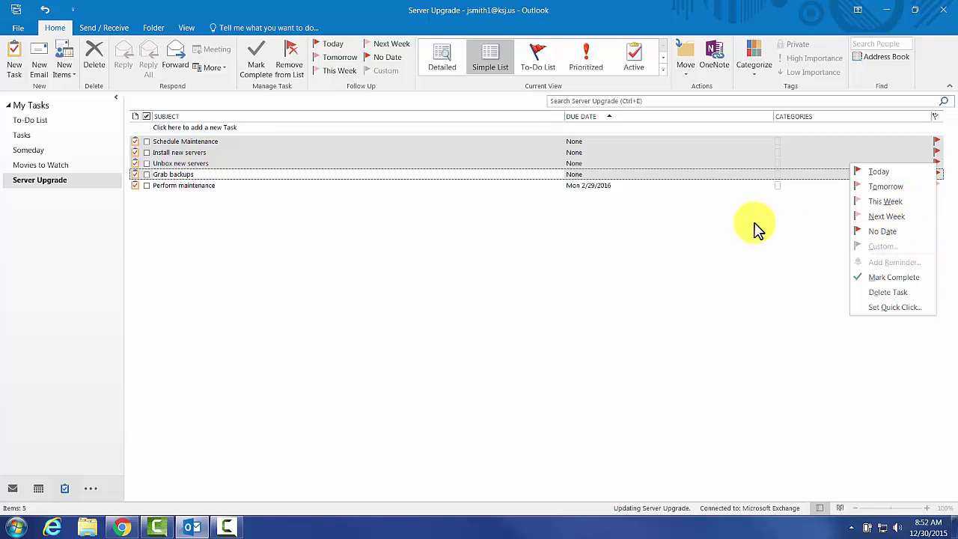
pyautogui.click(687, 272)
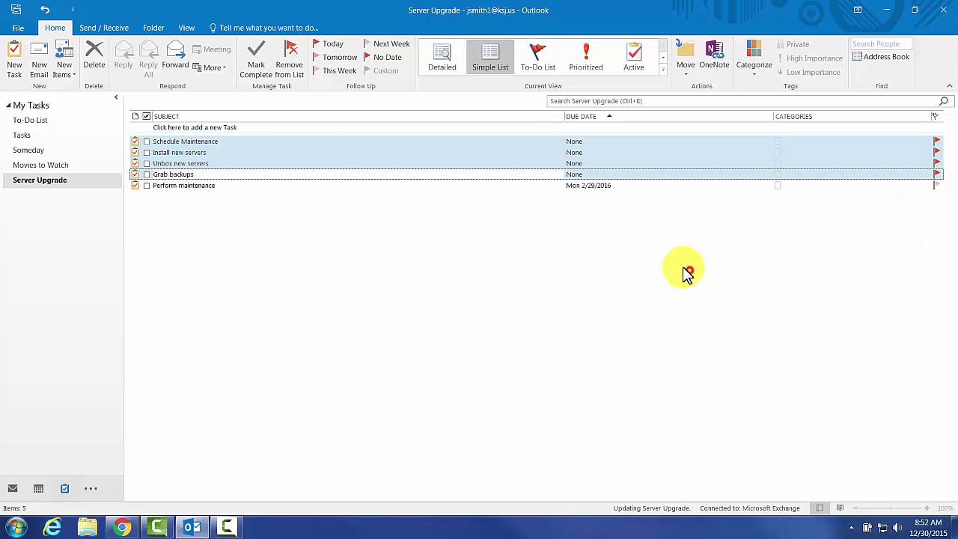
# - Check Schedule Maintenance's due date without setting one, then select Grab backups
pyautogui.click(610, 143)
pyautogui.click(775, 141)
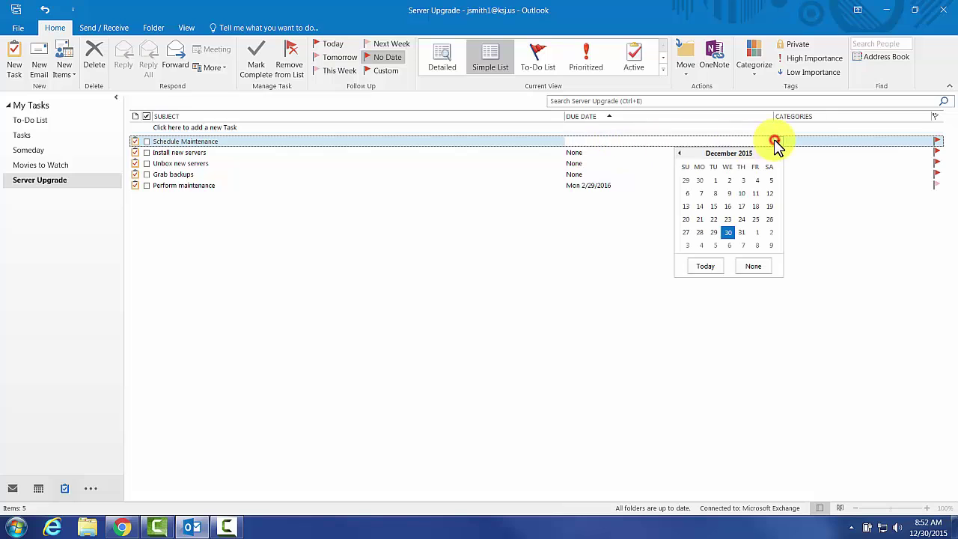
pyautogui.click(627, 226)
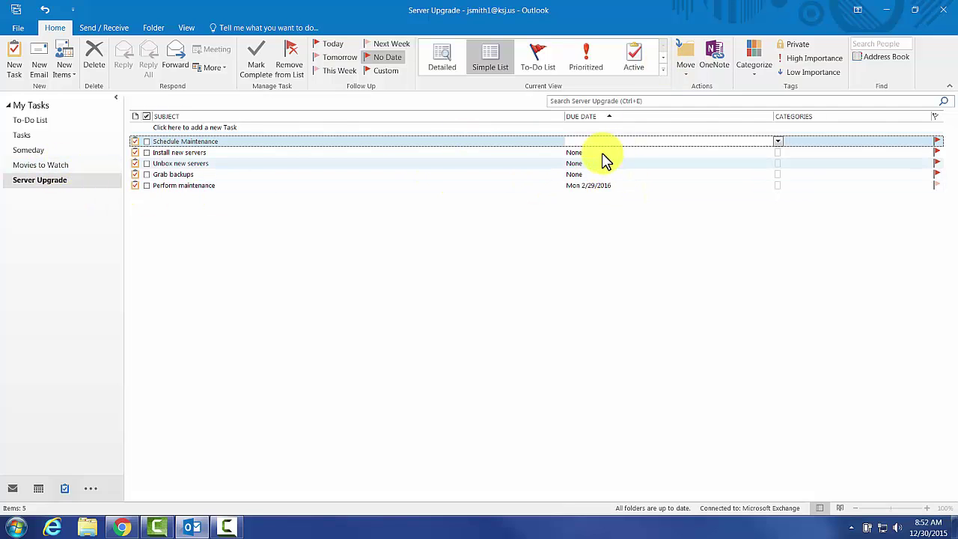
pyautogui.click(725, 174)
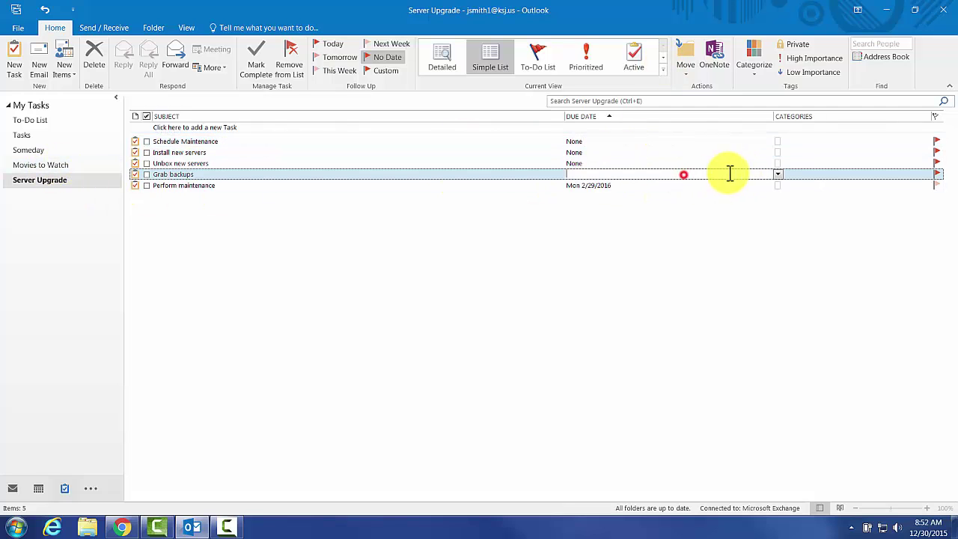
# - Set the Server Upgrade view to group items by Due Date
pyautogui.click(181, 28)
pyautogui.click(48, 60)
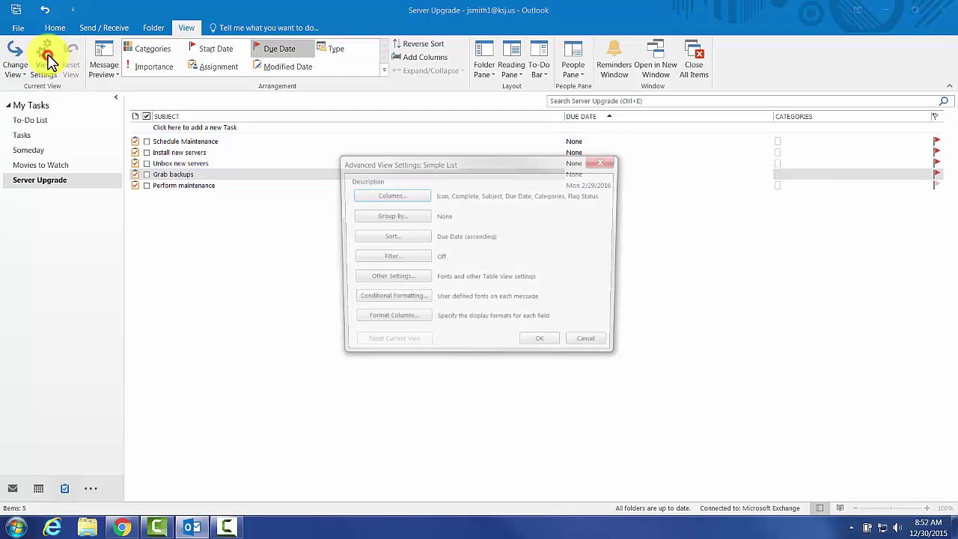
pyautogui.click(401, 215)
pyautogui.click(417, 190)
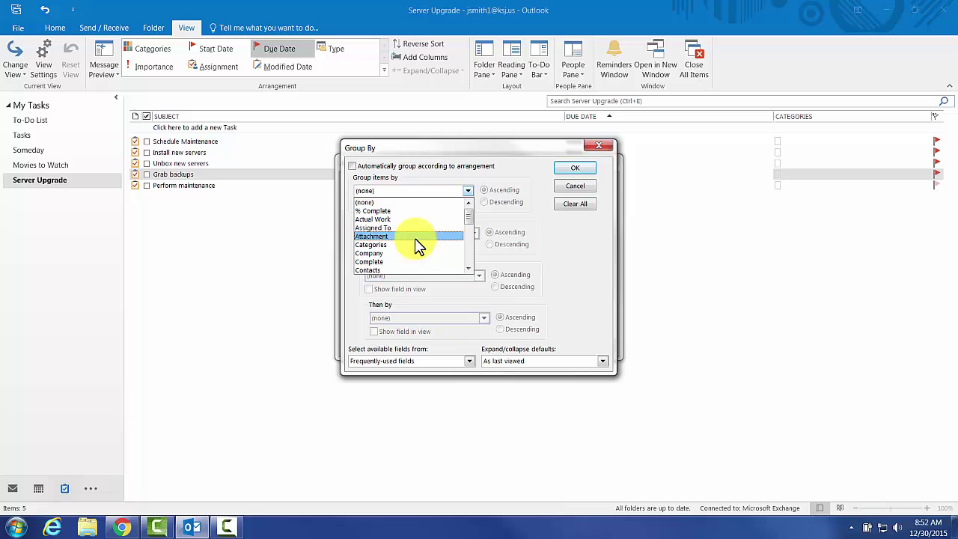
pyautogui.scroll(-2, 410, 258)
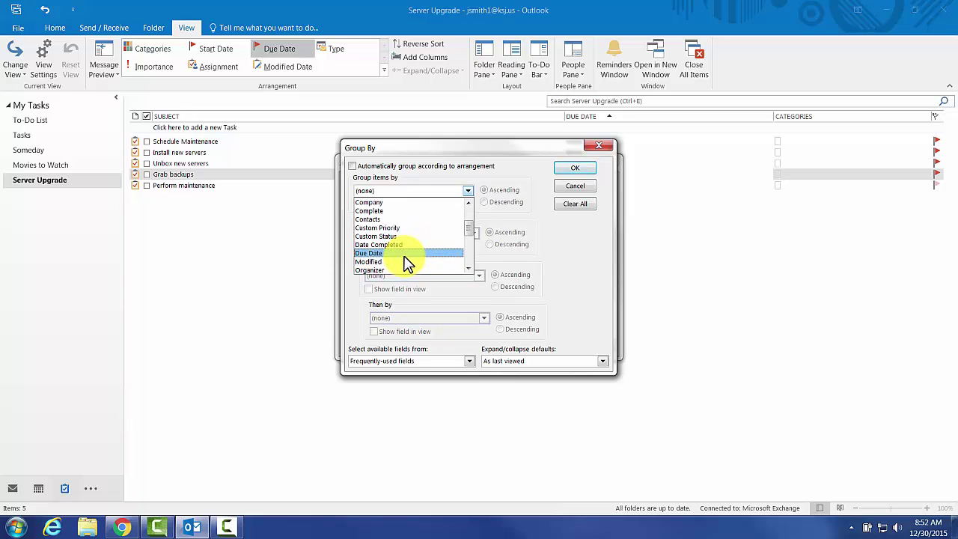
pyautogui.click(404, 255)
pyautogui.click(576, 168)
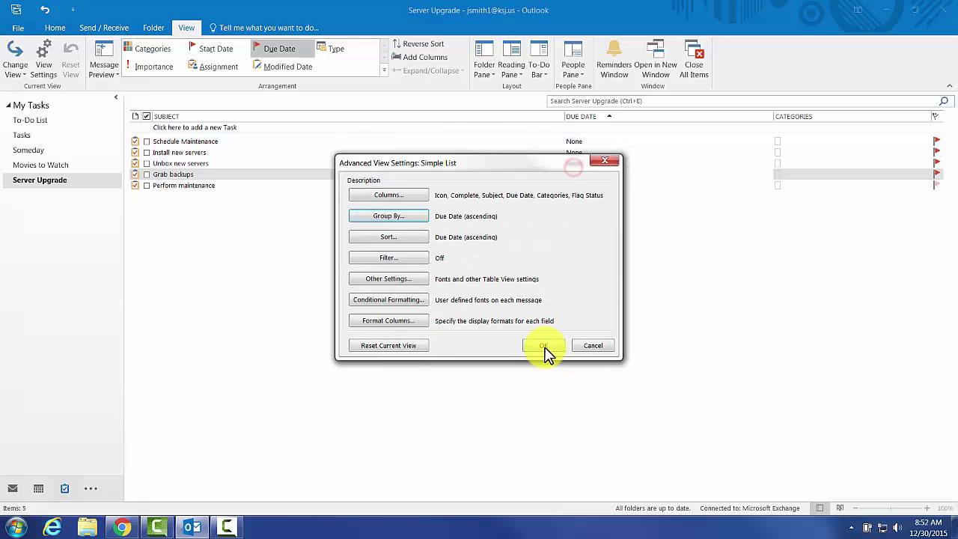
pyautogui.click(544, 347)
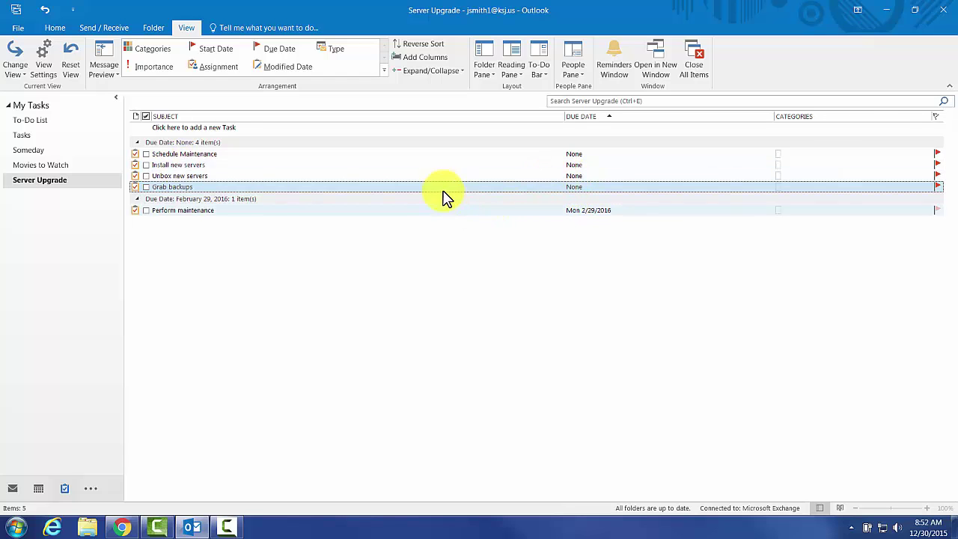
# - Drag the four undated tasks into the February 29, 2016 group so all five share it
pyautogui.keyDown('shift'); pyautogui.click(435, 155); pyautogui.keyUp('shift')
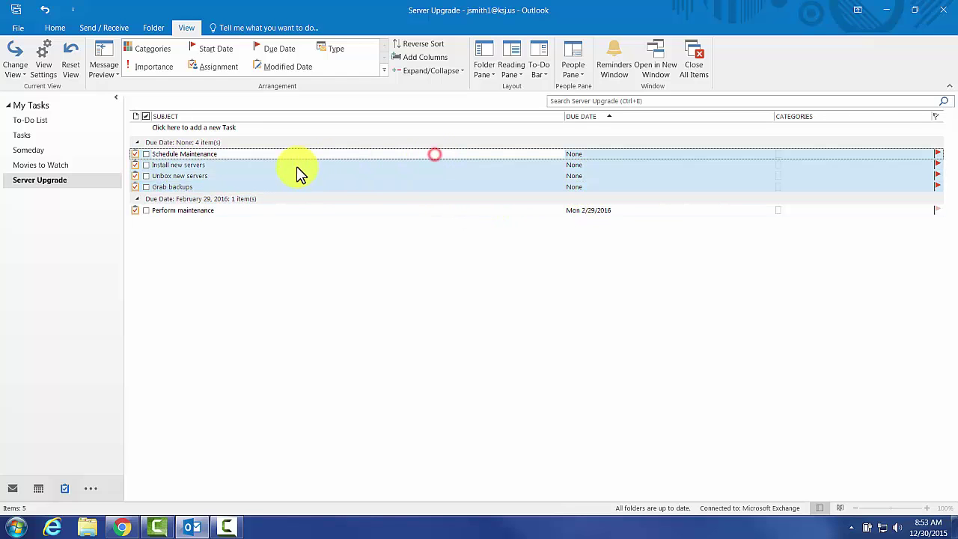
pyautogui.moveTo(297, 167); pyautogui.dragTo(292, 214)
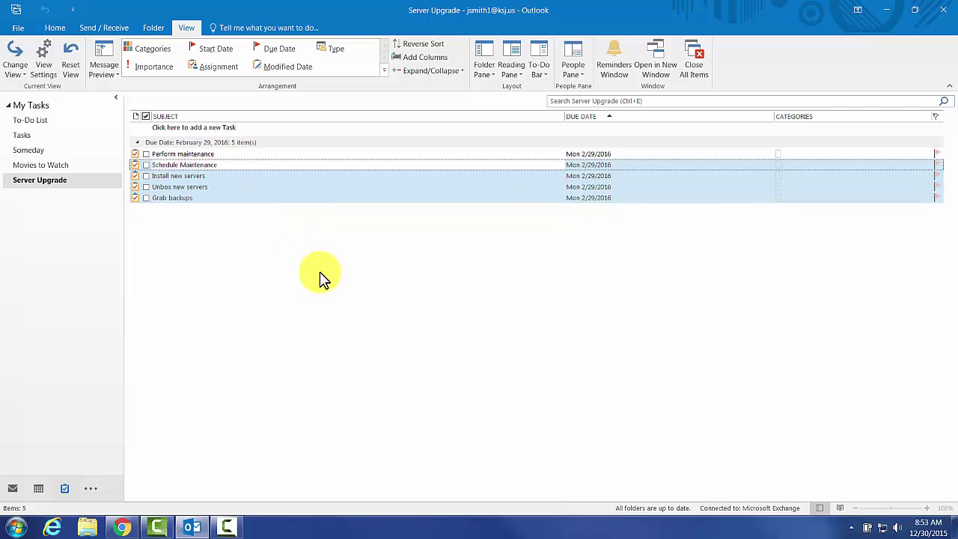
pyautogui.click(285, 155)
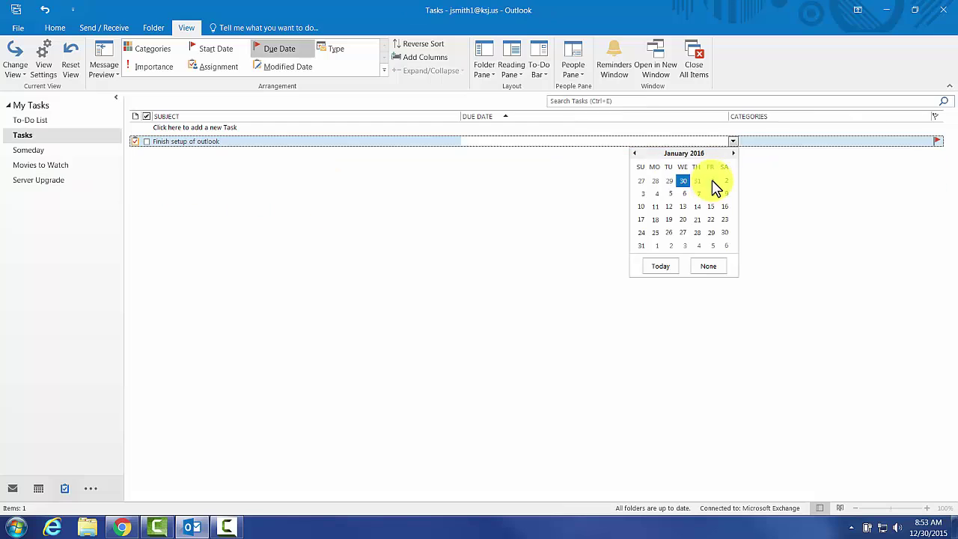
# - Make the selected task due January 1, 2016, then show the combined To-Do List
pyautogui.click(709, 181)
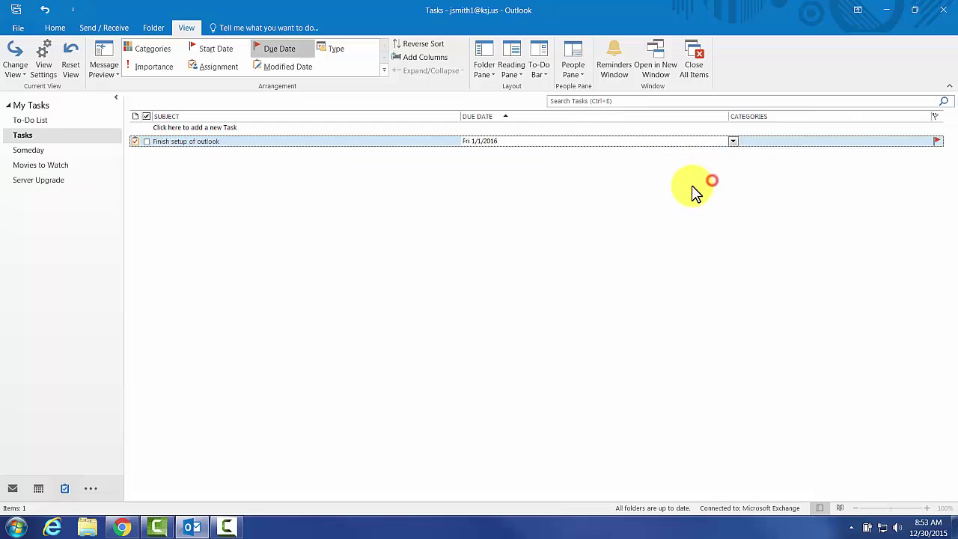
pyautogui.click(691, 186)
pyautogui.click(53, 150)
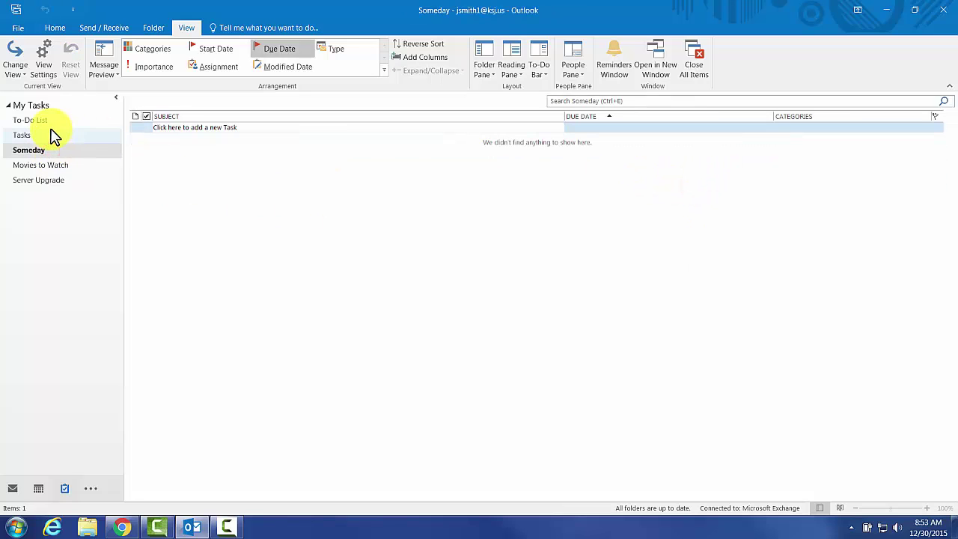
pyautogui.click(54, 165)
pyautogui.click(48, 124)
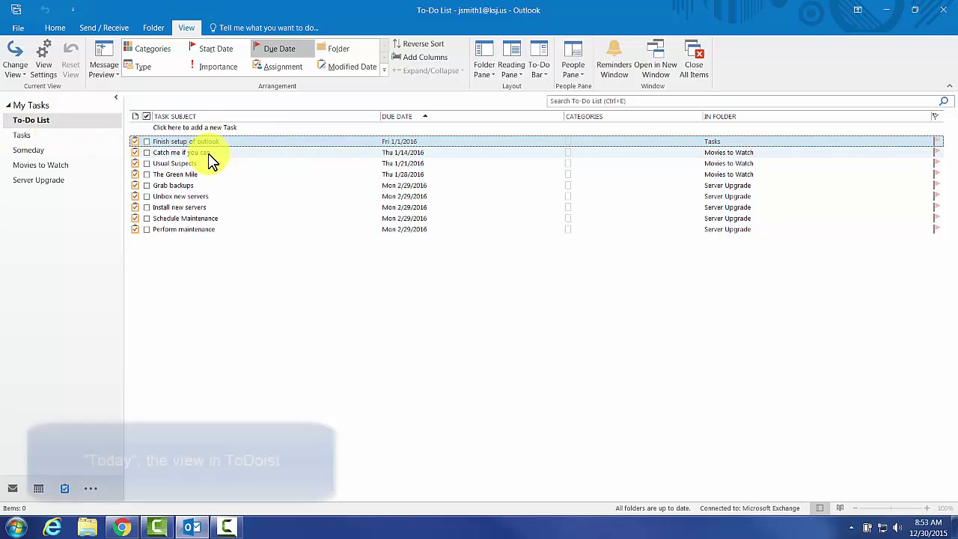
# - Move the In Folder column before Due Date and narrow it
pyautogui.click(250, 154)
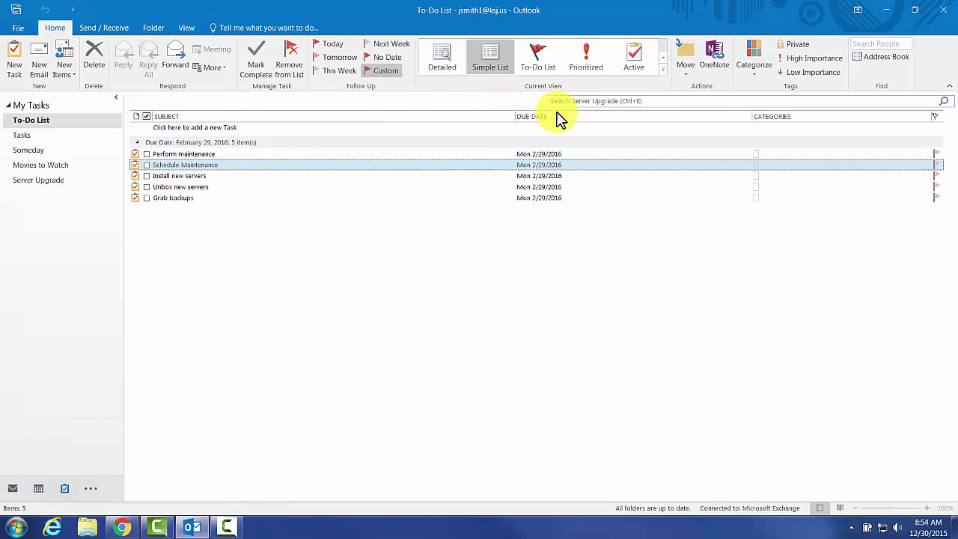
pyautogui.moveTo(729, 124); pyautogui.dragTo(438, 124)
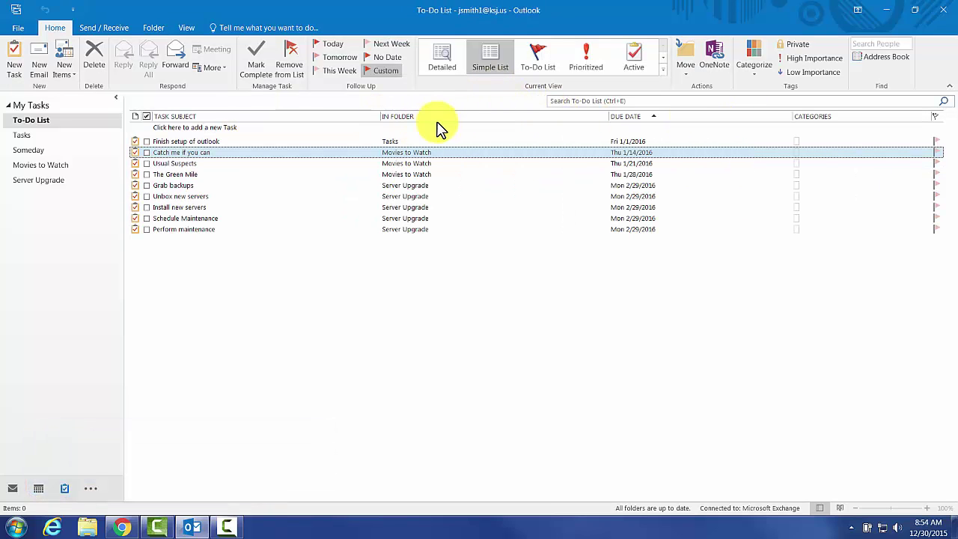
pyautogui.click(611, 120)
pyautogui.moveTo(611, 120); pyautogui.dragTo(450, 118)
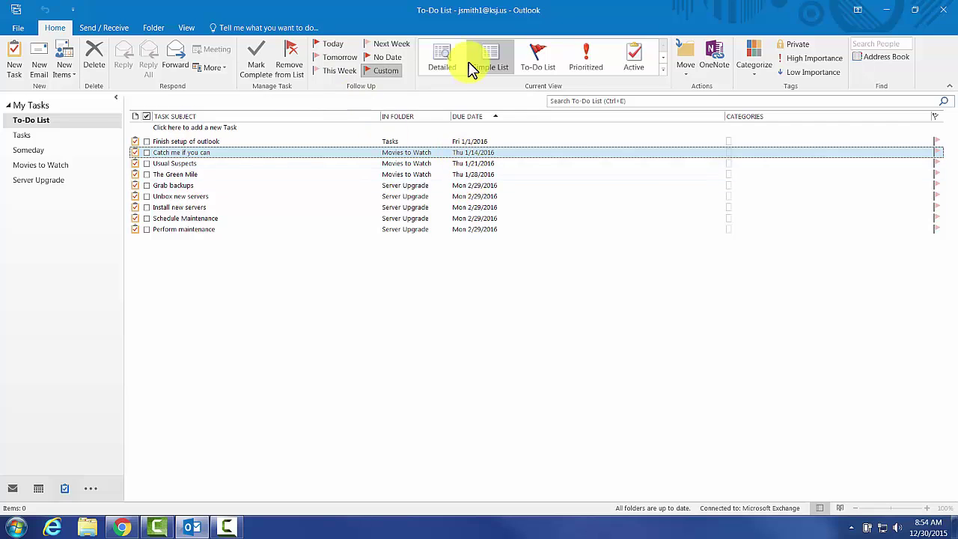
pyautogui.scroll(-3, 466, 68)
# - Group the Simple List view by Due Date
pyautogui.click(45, 64)
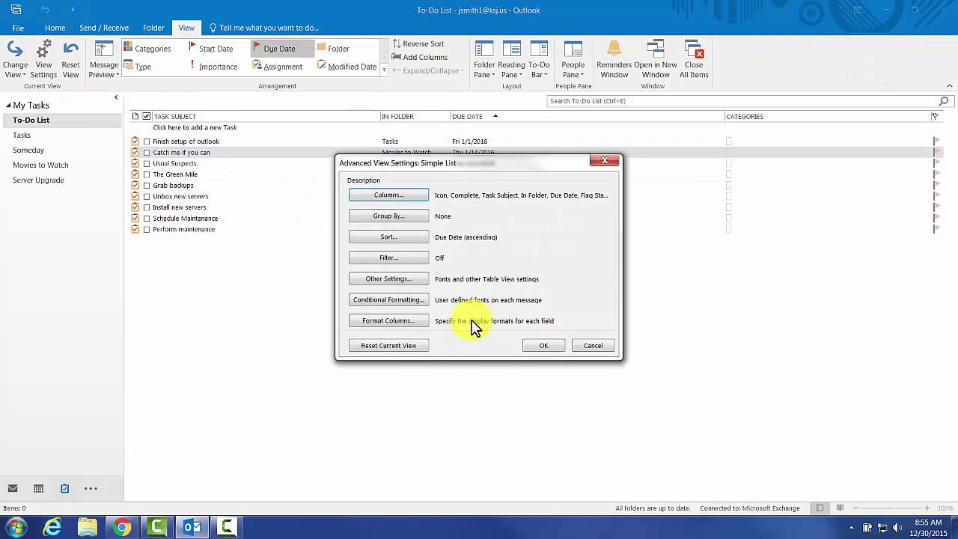
pyautogui.click(397, 217)
pyautogui.click(407, 190)
pyautogui.scroll(-2, 396, 251)
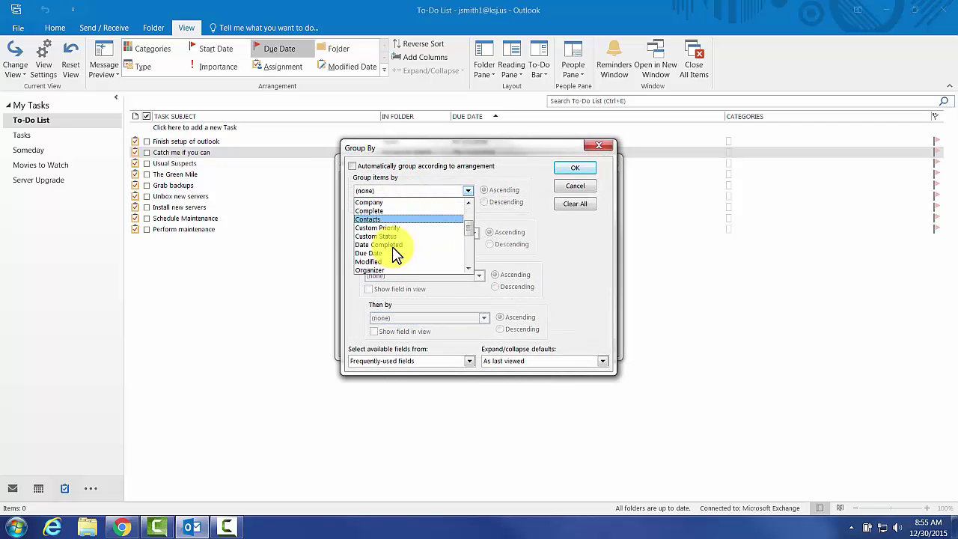
pyautogui.scroll(-1, 395, 255)
pyautogui.click(393, 228)
pyautogui.click(573, 170)
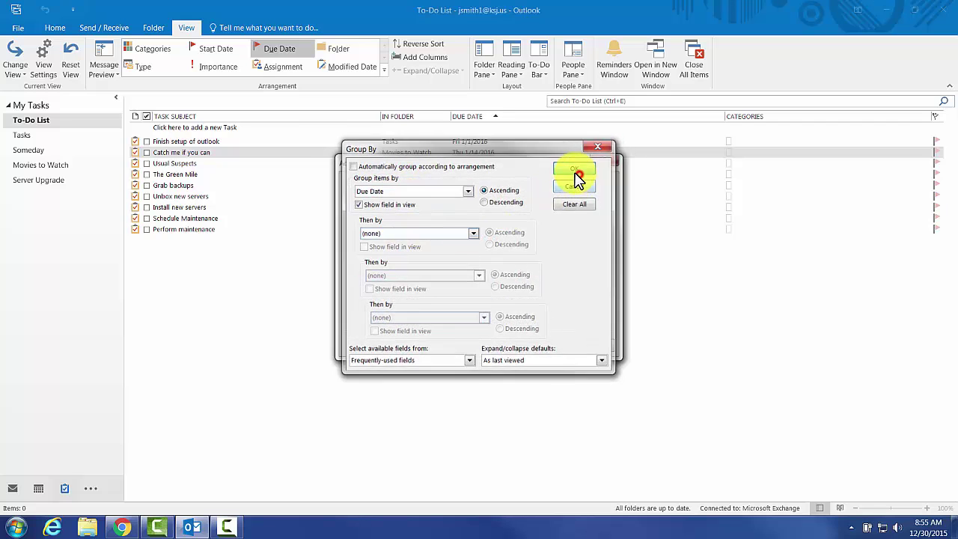
# - Sort by Due Date then Priority descending, showing the Priority field in the view
pyautogui.click(389, 237)
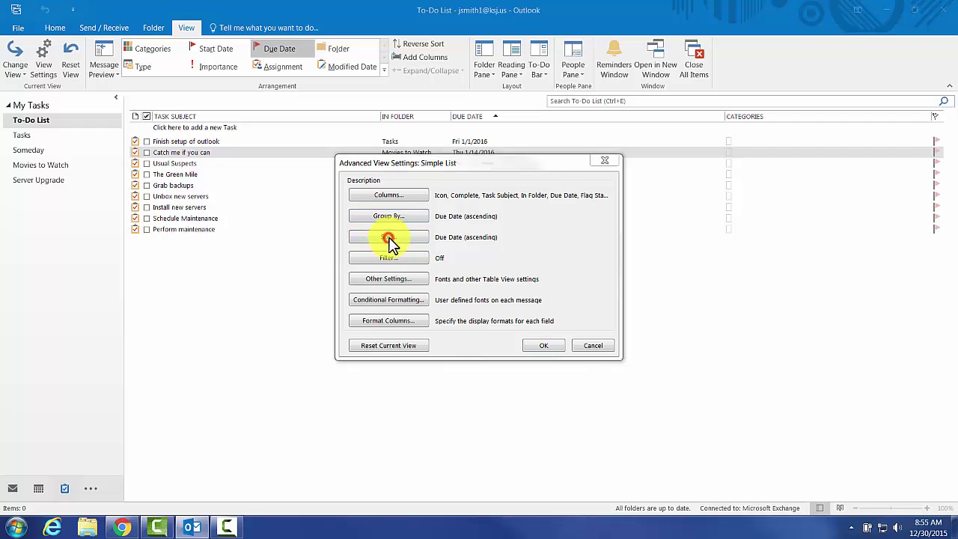
pyautogui.click(566, 201)
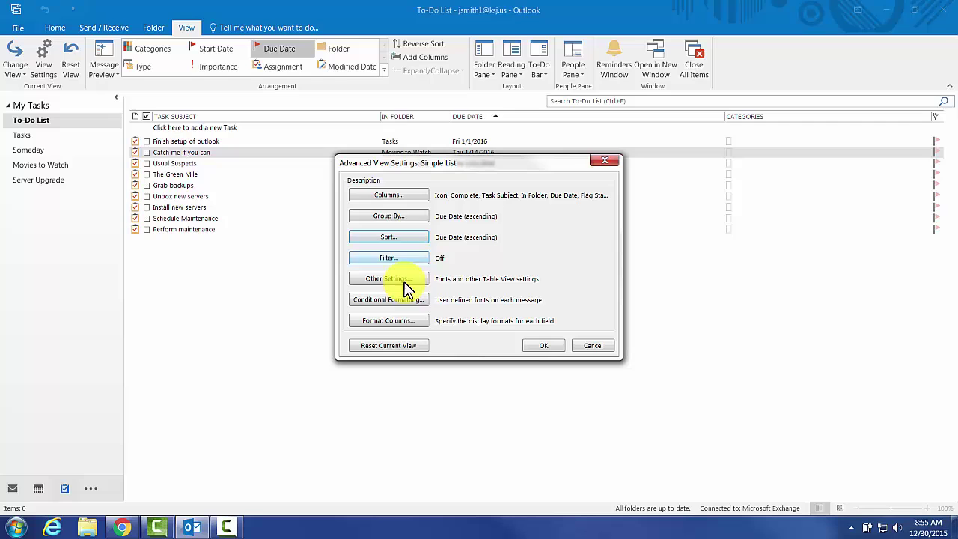
pyautogui.click(404, 236)
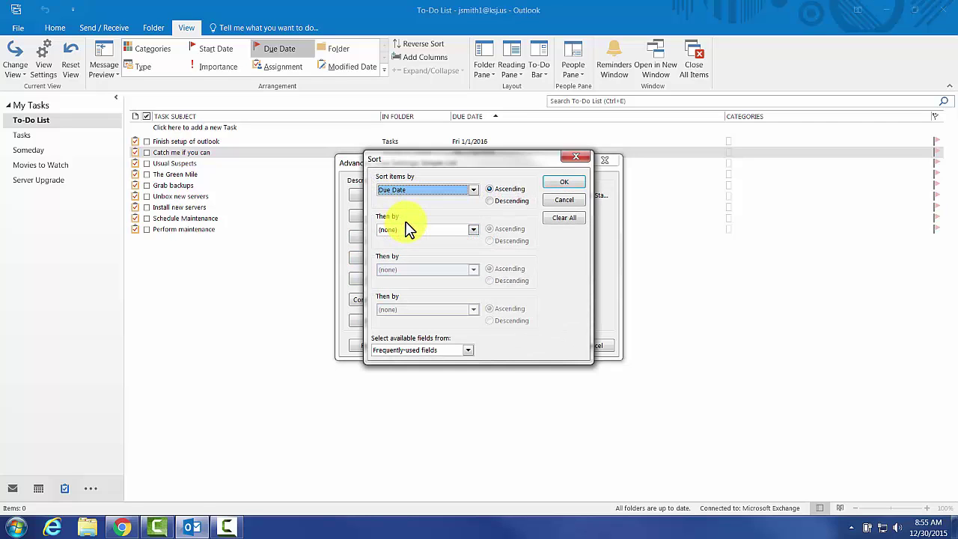
pyautogui.click(423, 232)
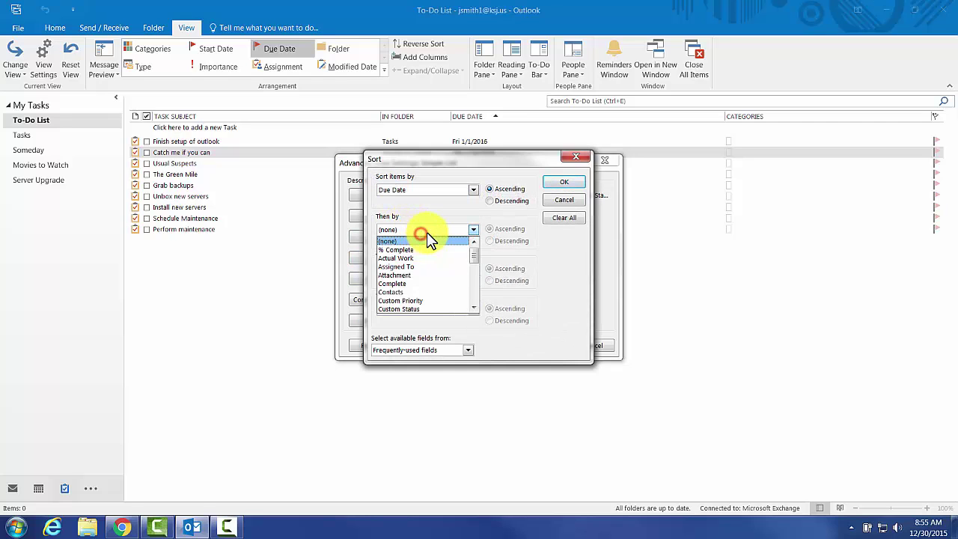
pyautogui.moveTo(475, 259)
pyautogui.mouseDown()
pyautogui.moveTo(473, 298)
pyautogui.moveTo(471, 275)
pyautogui.mouseUp()
pyautogui.click(449, 276)
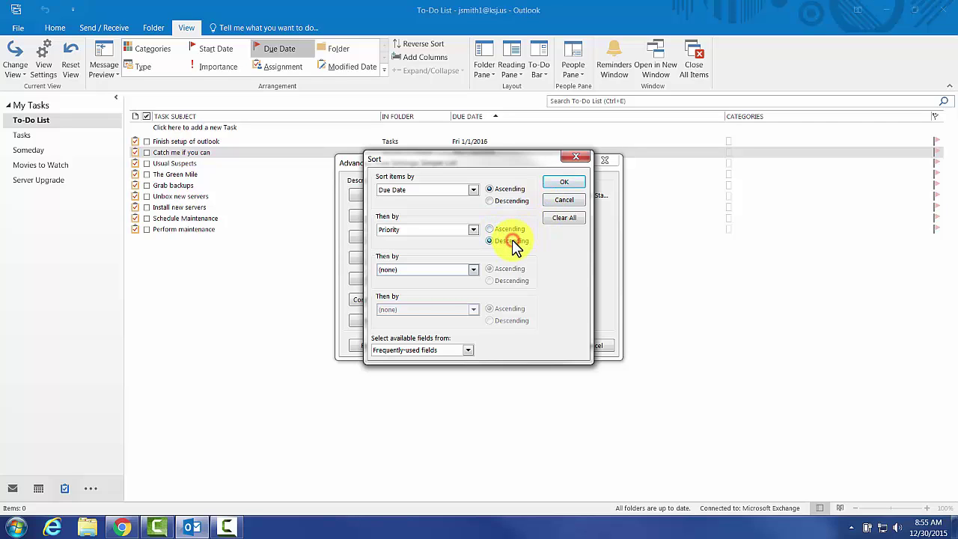
pyautogui.click(563, 181)
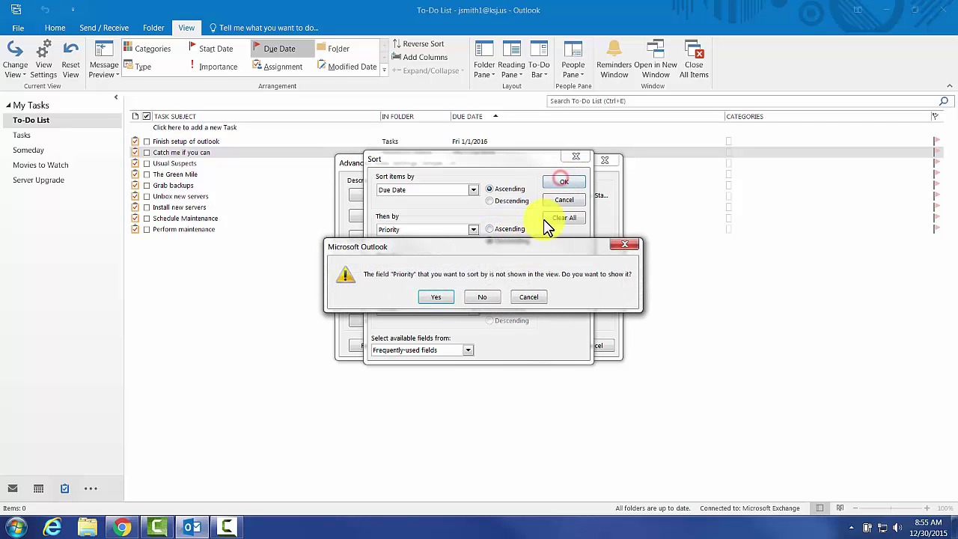
pyautogui.click(437, 298)
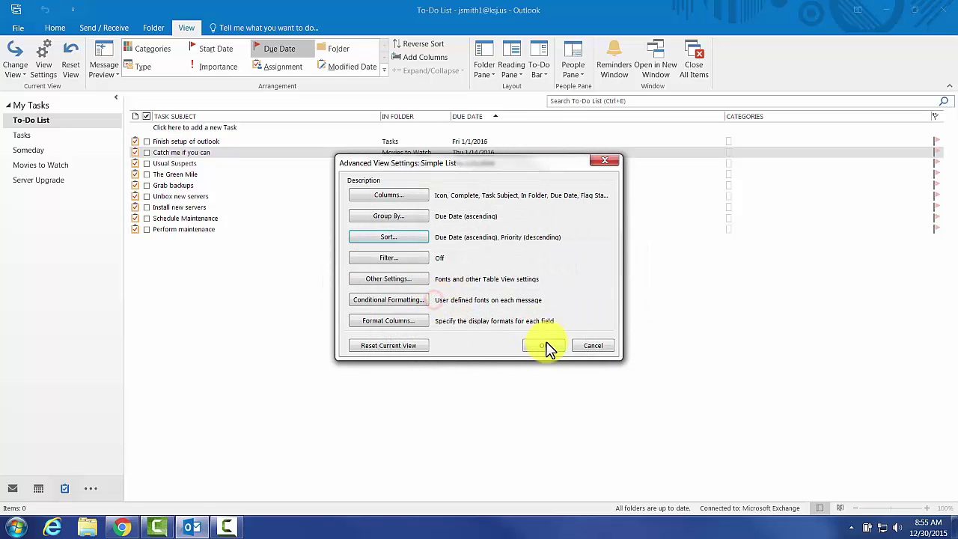
# - Add a conditional formatting rule named Priority with the condition Priority equals High
pyautogui.click(387, 301)
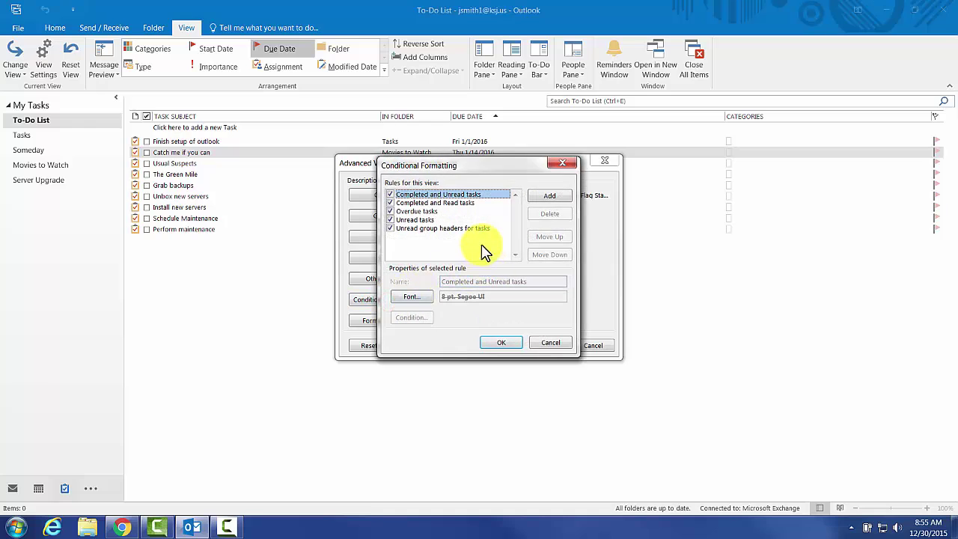
pyautogui.click(533, 197)
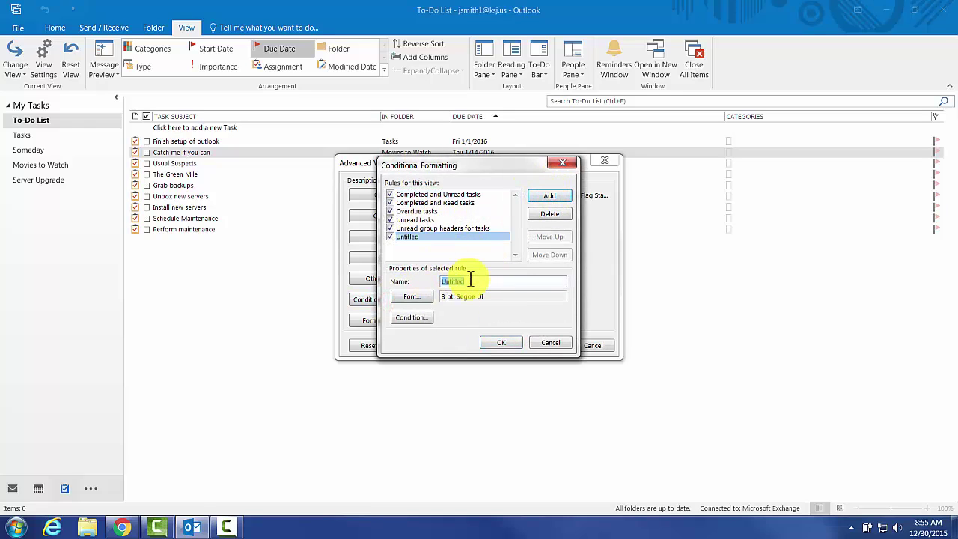
pyautogui.click(417, 326)
pyautogui.click(453, 186)
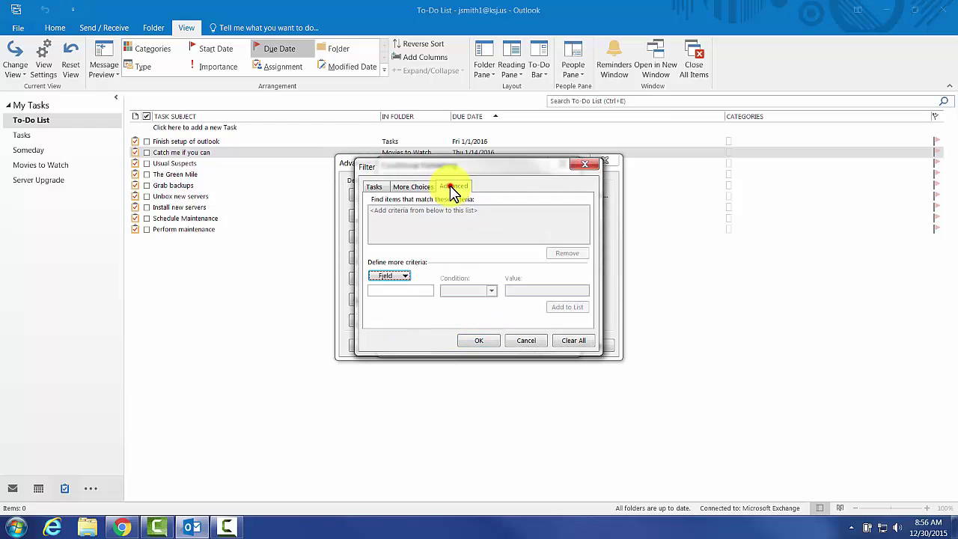
pyautogui.click(399, 279)
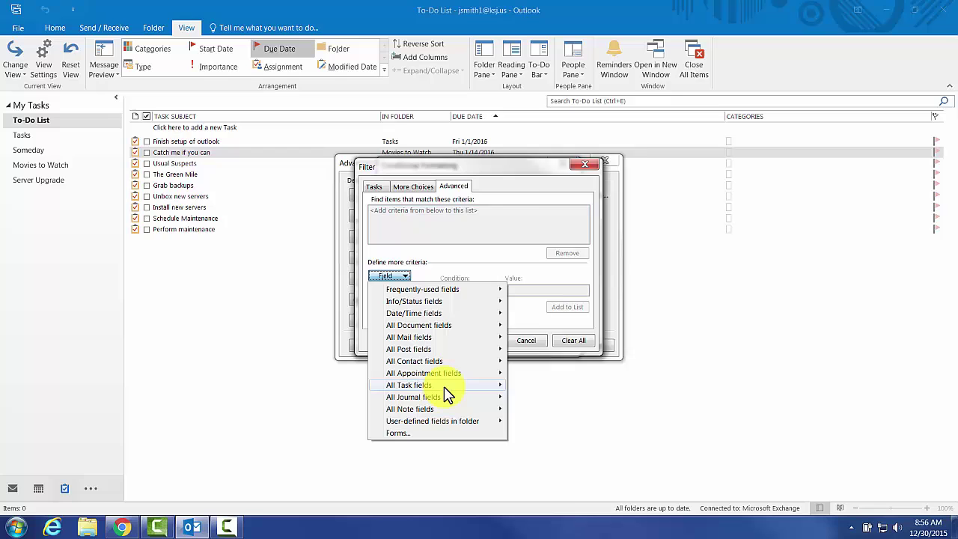
pyautogui.moveTo(445, 387)
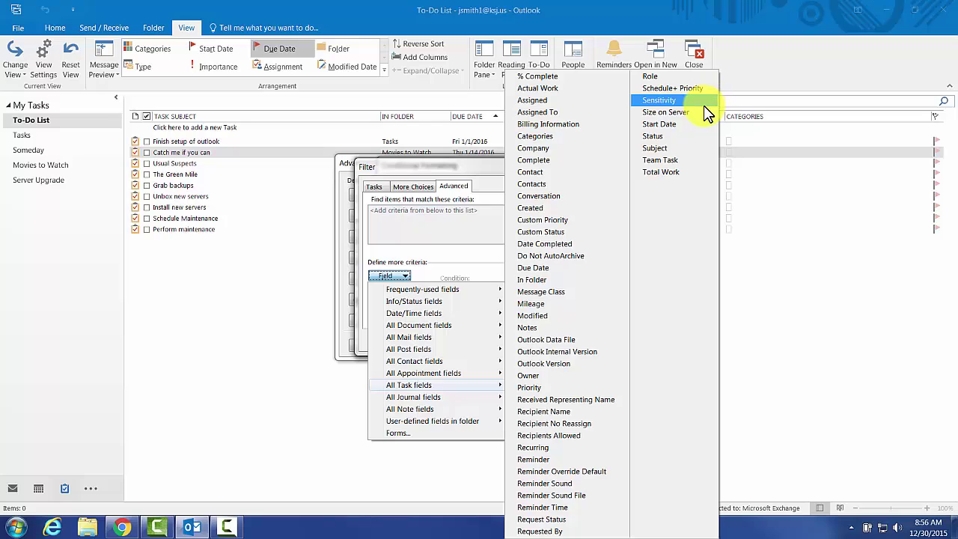
pyautogui.click(578, 388)
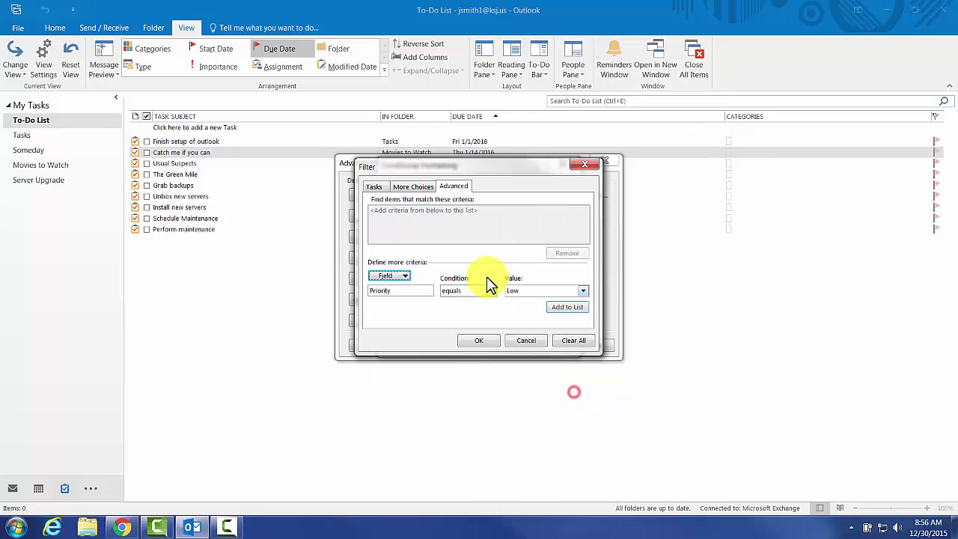
pyautogui.click(529, 291)
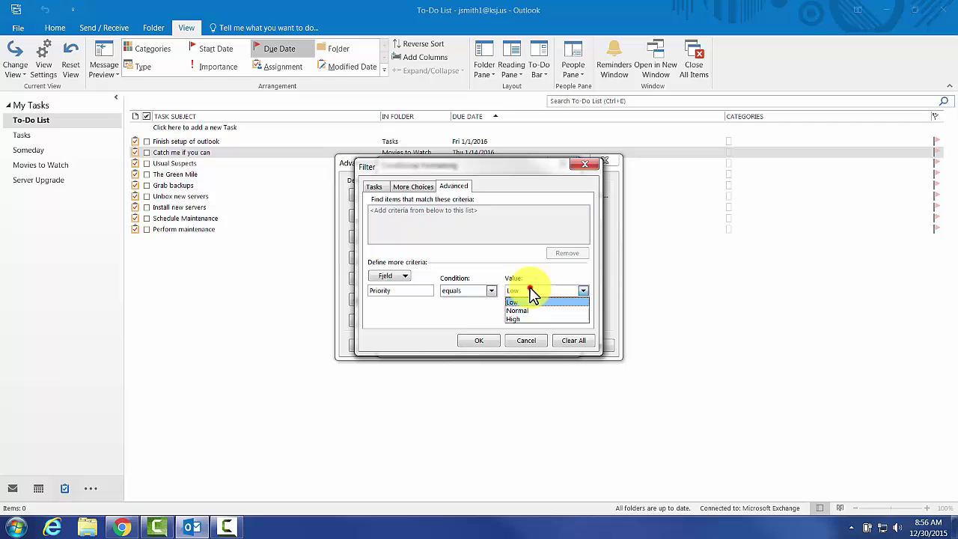
pyautogui.click(533, 292)
pyautogui.click(529, 320)
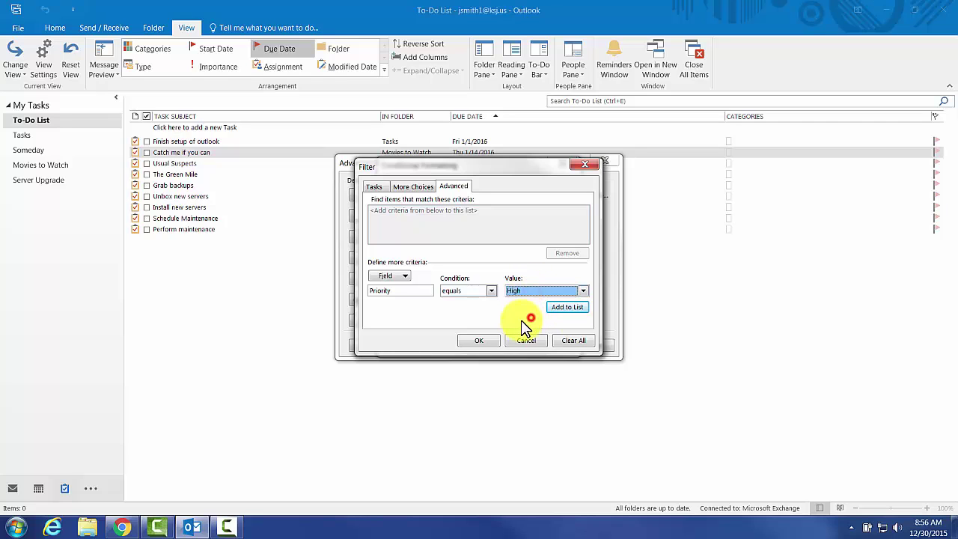
pyautogui.click(565, 307)
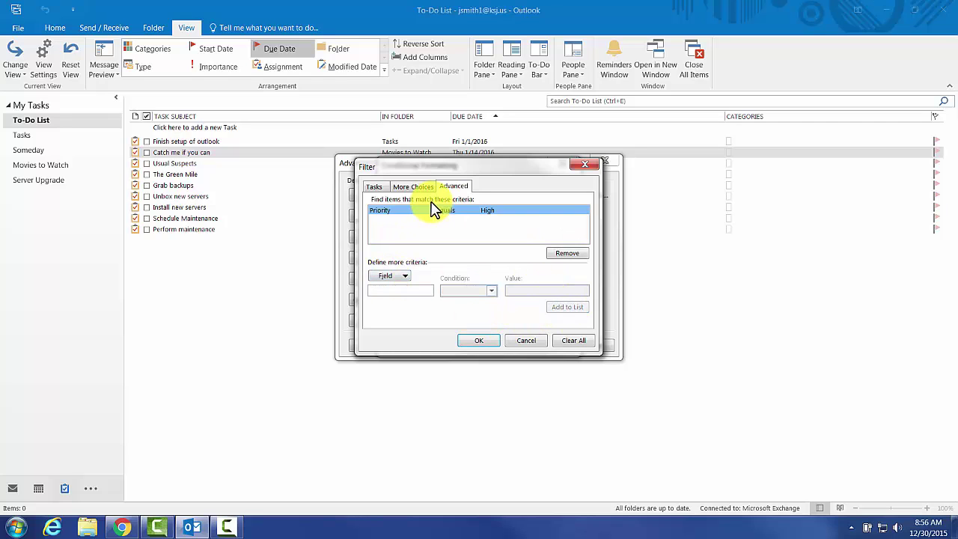
pyautogui.click(480, 341)
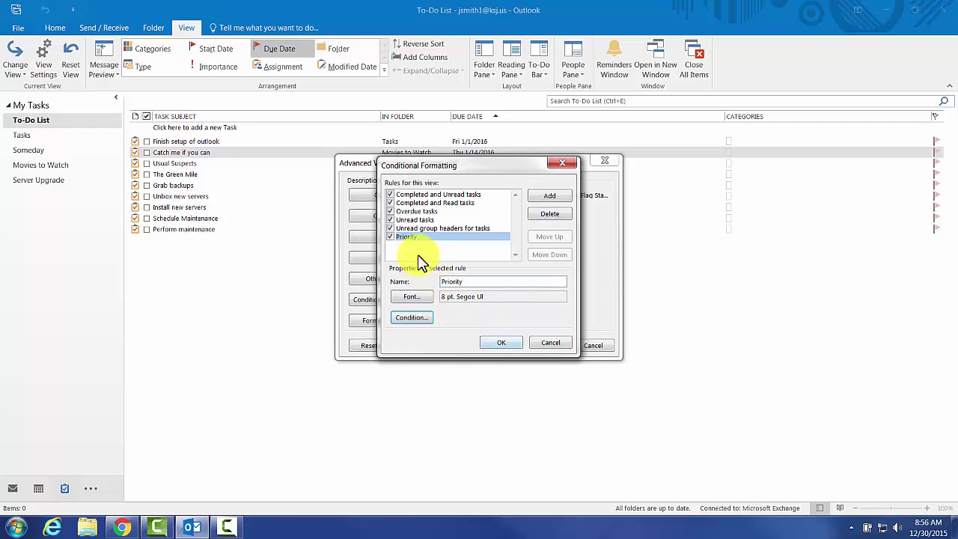
# - Set the Priority rule's font colour to blue and confirm the formatting rules
pyautogui.click(416, 297)
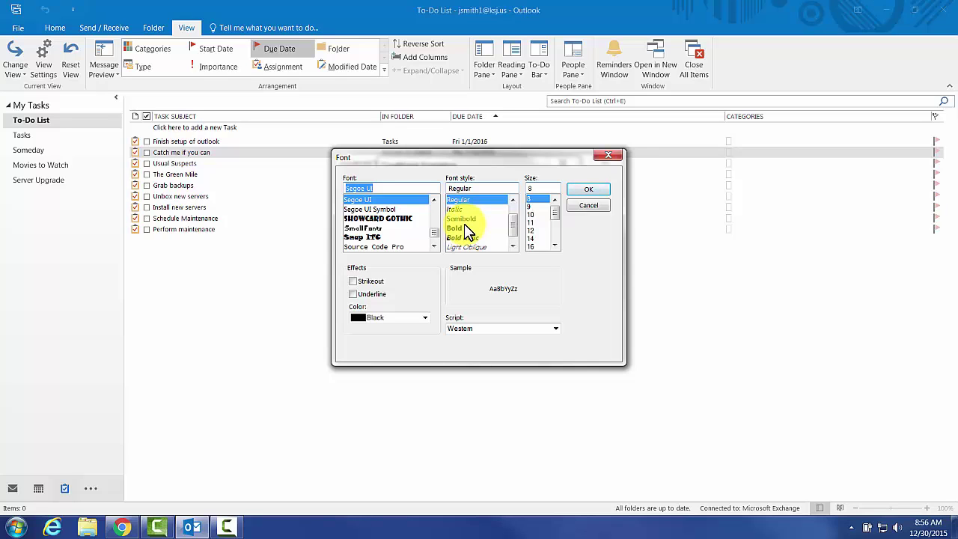
pyautogui.click(411, 319)
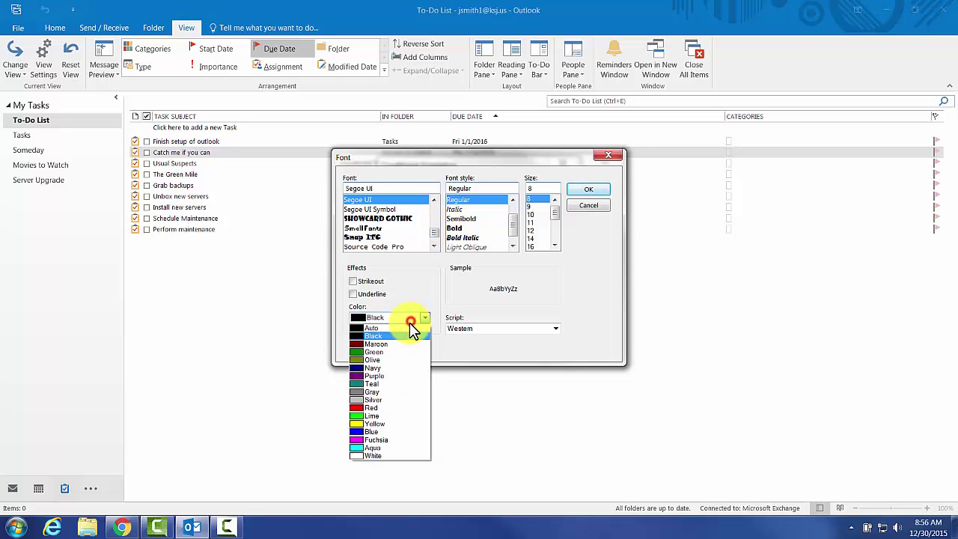
pyautogui.click(391, 434)
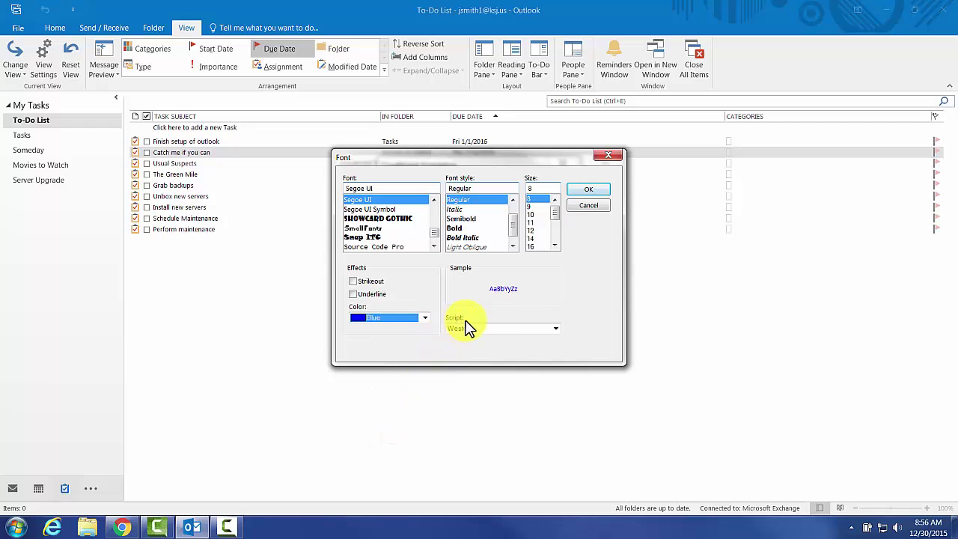
pyautogui.click(590, 190)
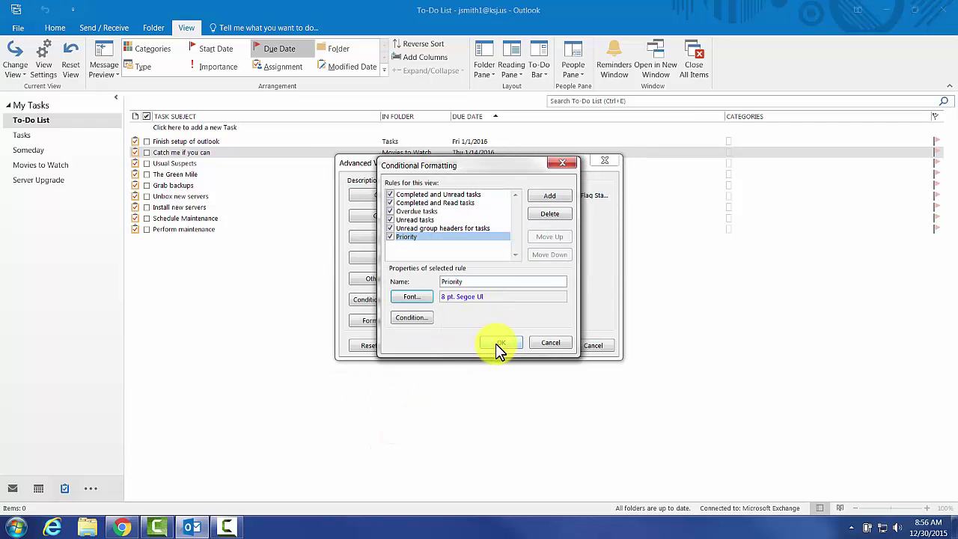
pyautogui.click(497, 343)
# - Add a second formatting rule with the condition Priority equals Low
pyautogui.click(389, 299)
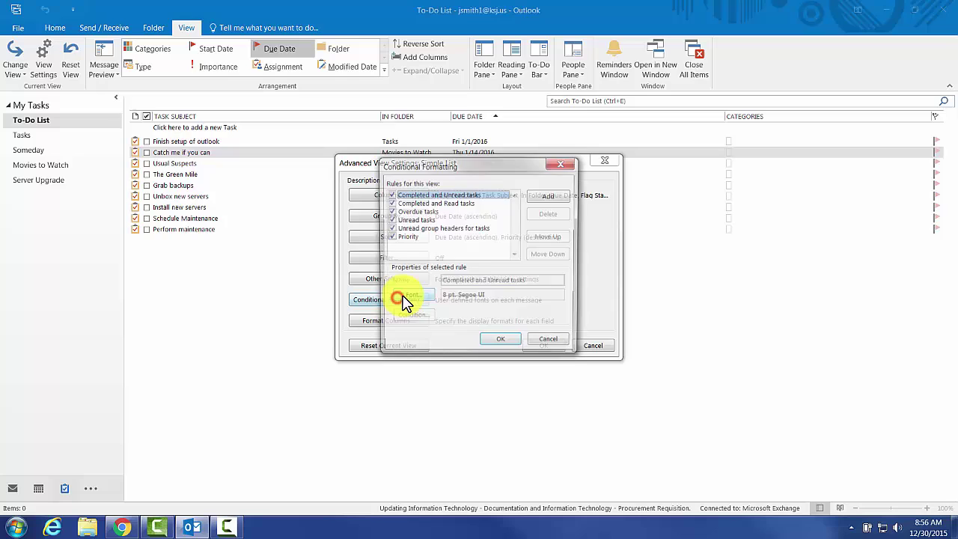
pyautogui.click(547, 197)
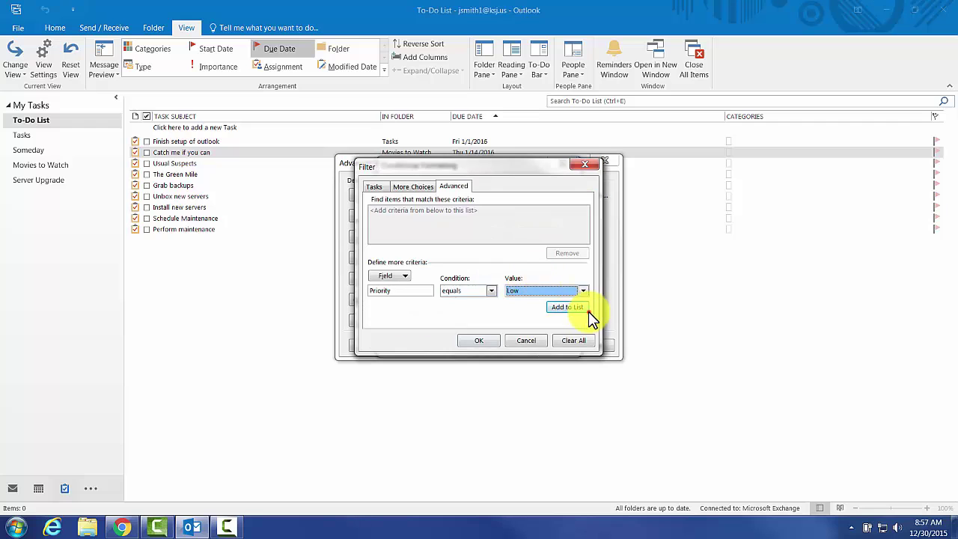
pyautogui.click(587, 312)
pyautogui.click(374, 187)
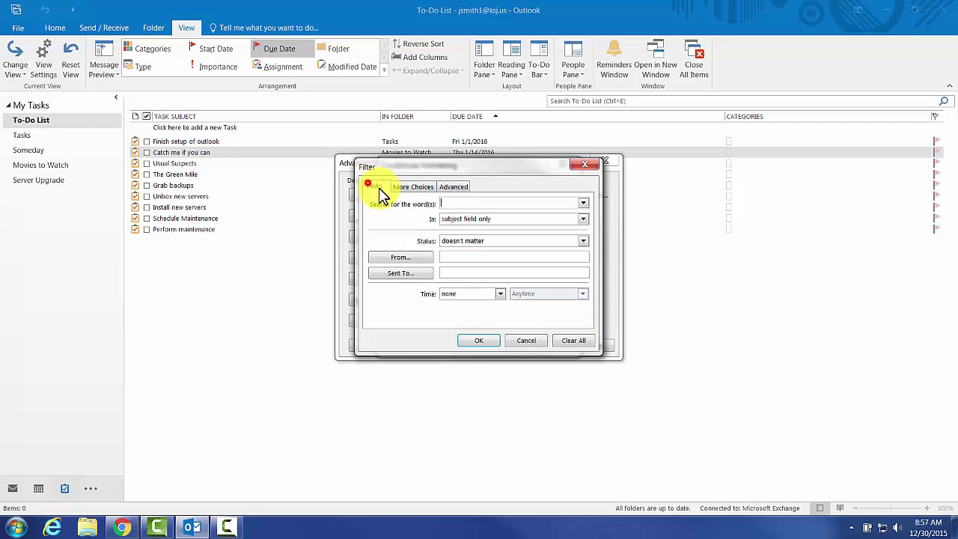
pyautogui.click(479, 341)
# - Give the Low priority rule gray text and apply the view settings
pyautogui.click(417, 298)
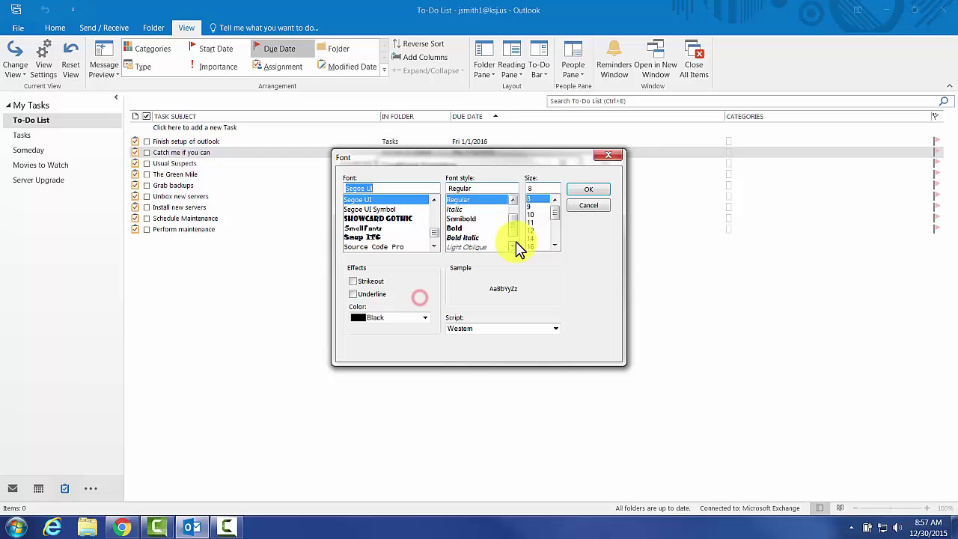
pyautogui.click(425, 317)
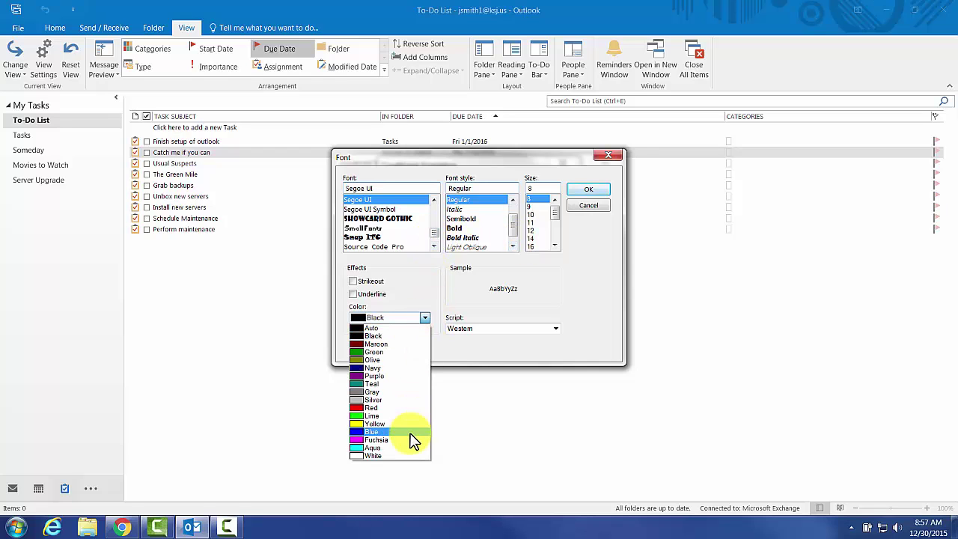
pyautogui.click(393, 400)
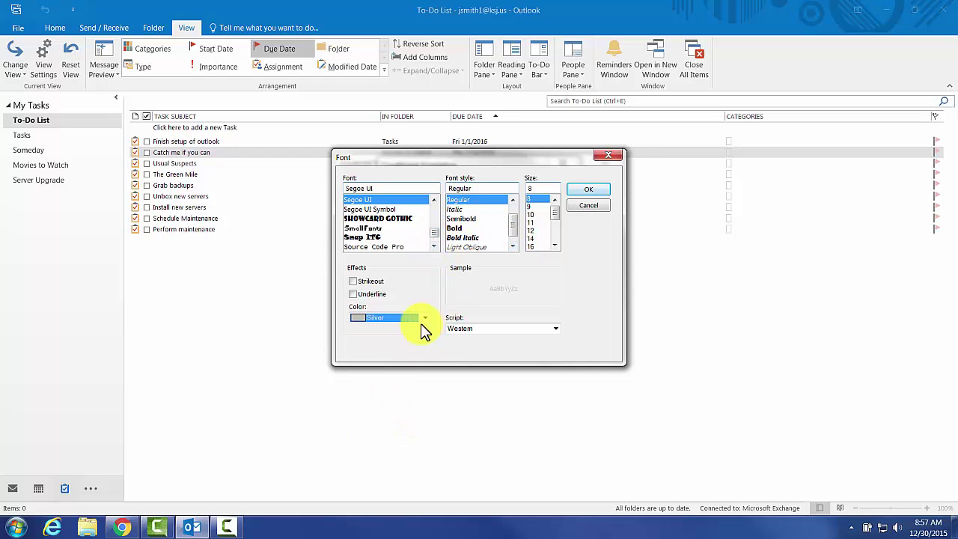
pyautogui.click(422, 322)
pyautogui.click(396, 391)
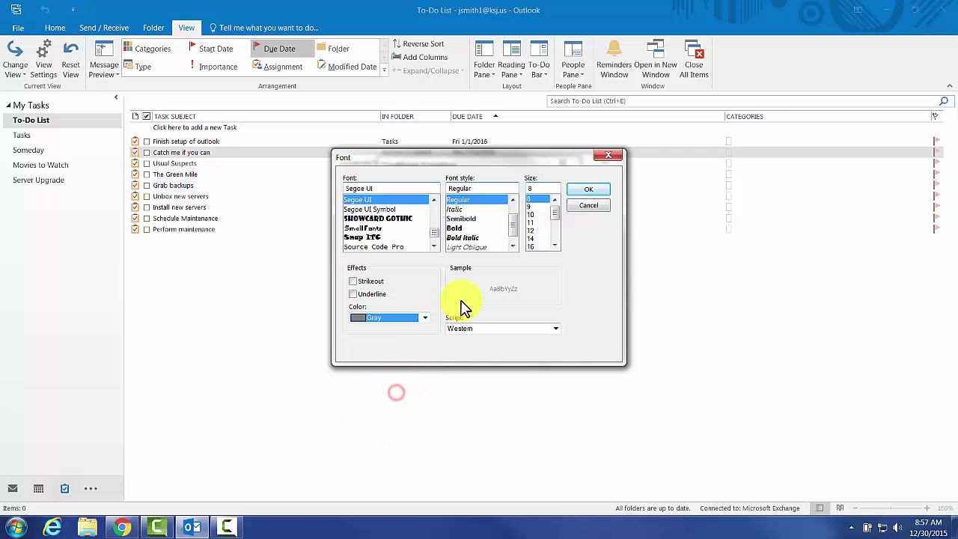
pyautogui.click(589, 189)
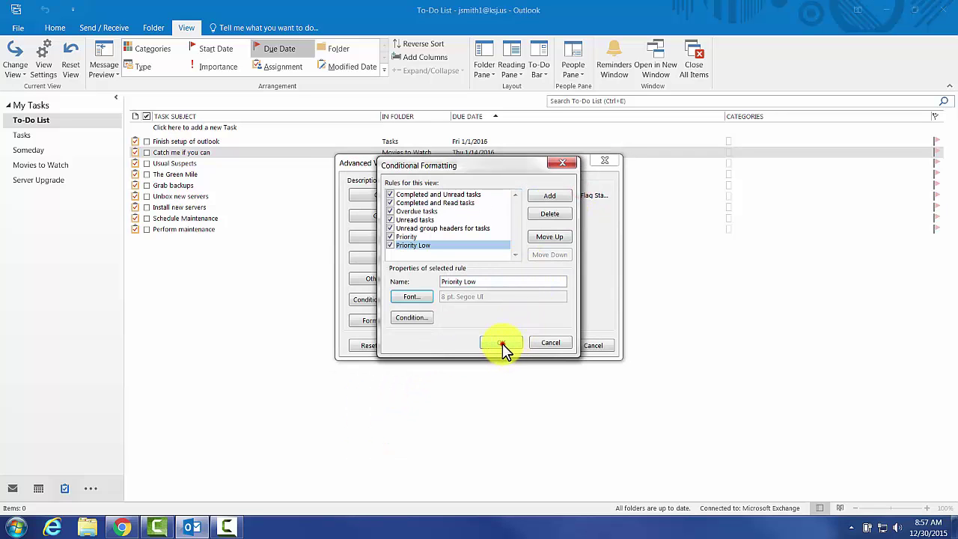
pyautogui.click(502, 344)
pyautogui.click(532, 346)
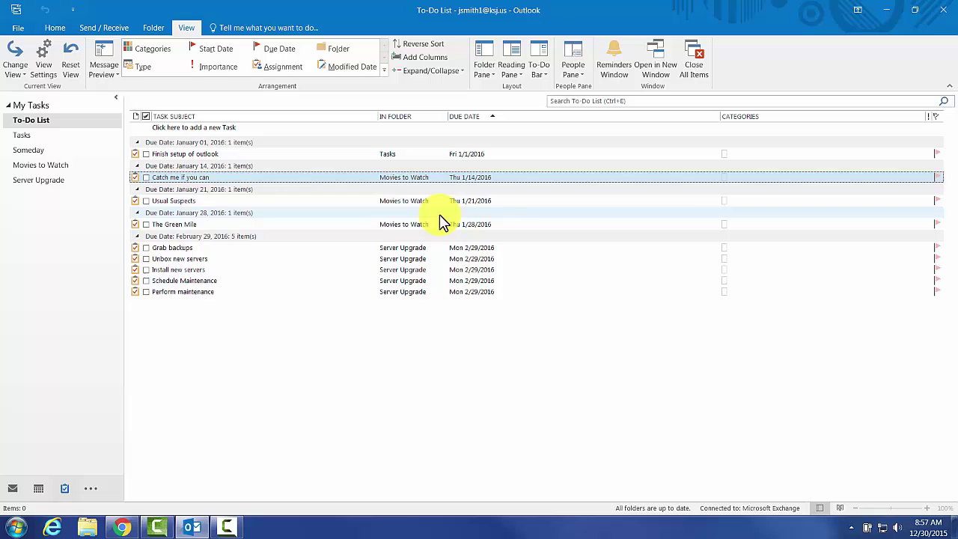
# - Mark Grab backups as high importance and Cleanup Server Room as low importance
pyautogui.click(154, 224)
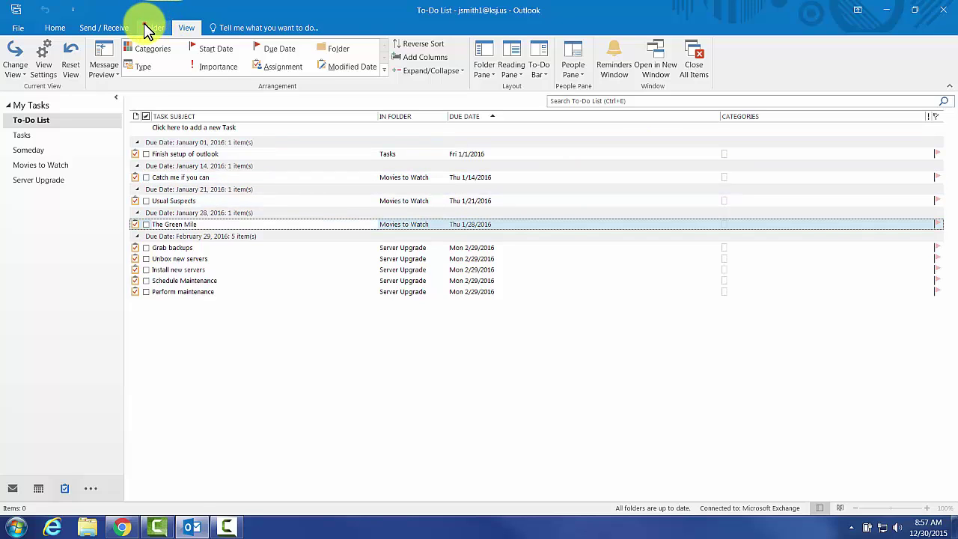
pyautogui.click(150, 28)
pyautogui.click(55, 28)
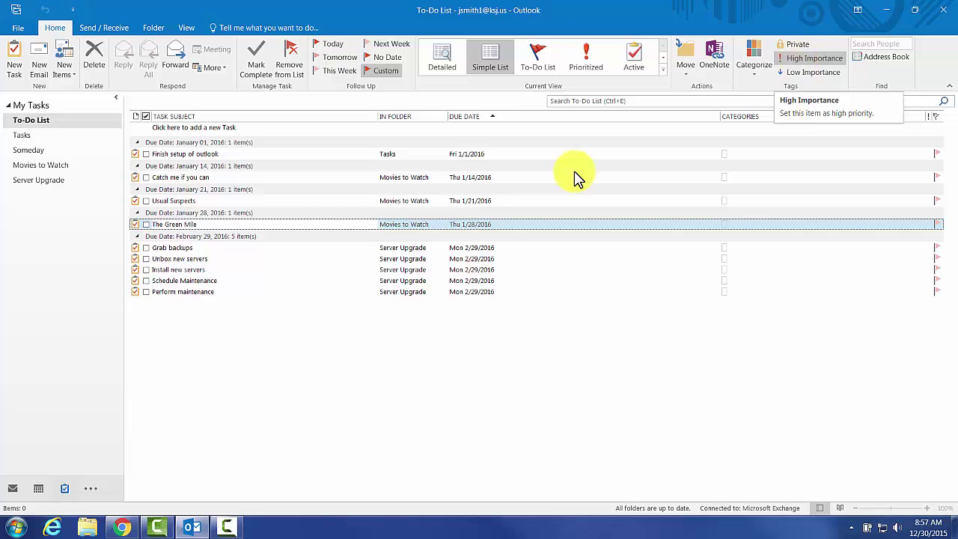
pyautogui.click(293, 247)
pyautogui.click(810, 58)
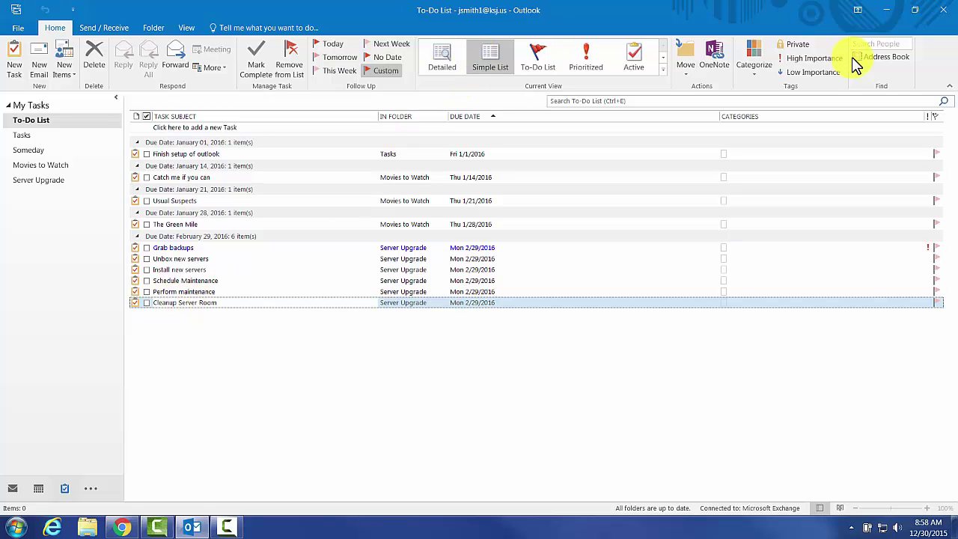
pyautogui.click(821, 73)
# - Move Perform maintenance above Schedule Maintenance, keeping Cleanup Server Room at low importance
pyautogui.click(232, 281)
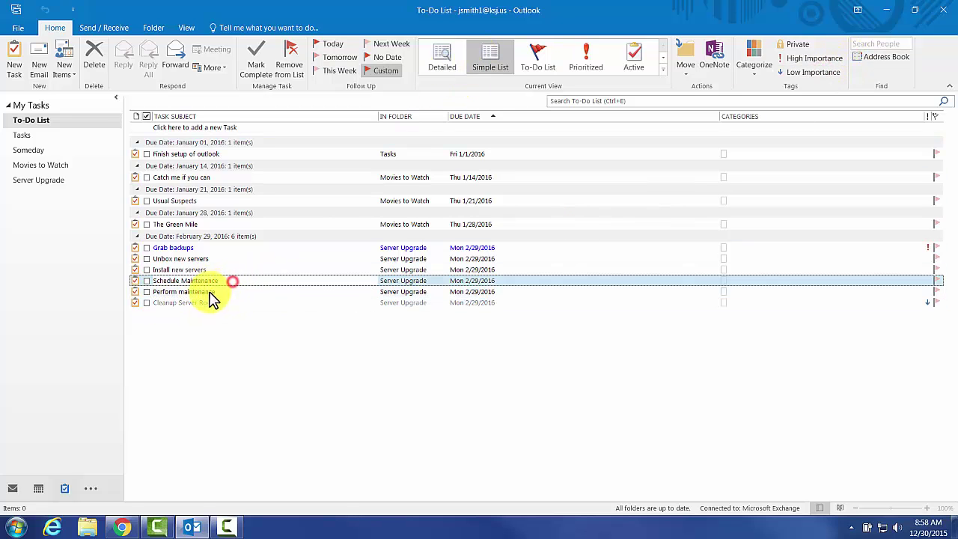
pyautogui.moveTo(283, 303); pyautogui.dragTo(283, 275)
pyautogui.moveTo(203, 292); pyautogui.dragTo(202, 320)
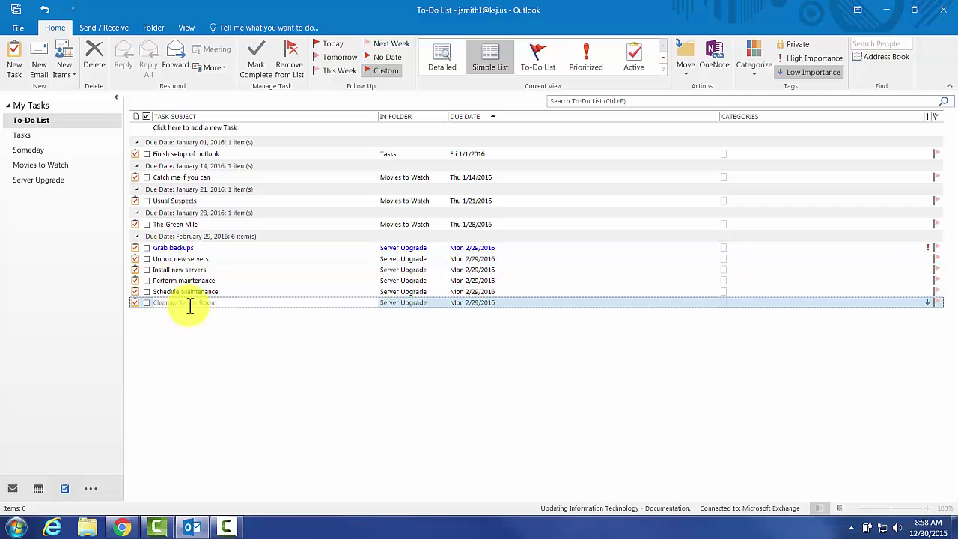
pyautogui.click(813, 57)
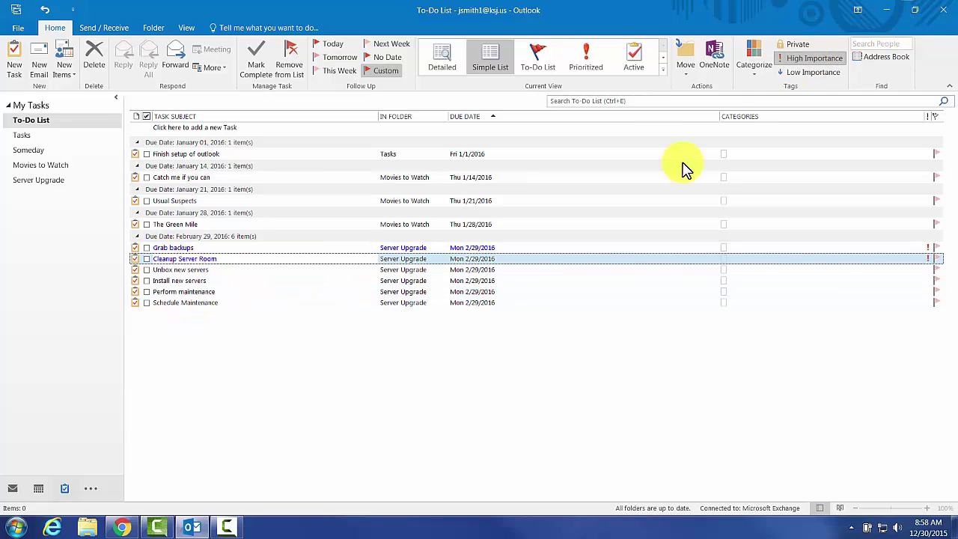
pyautogui.click(801, 70)
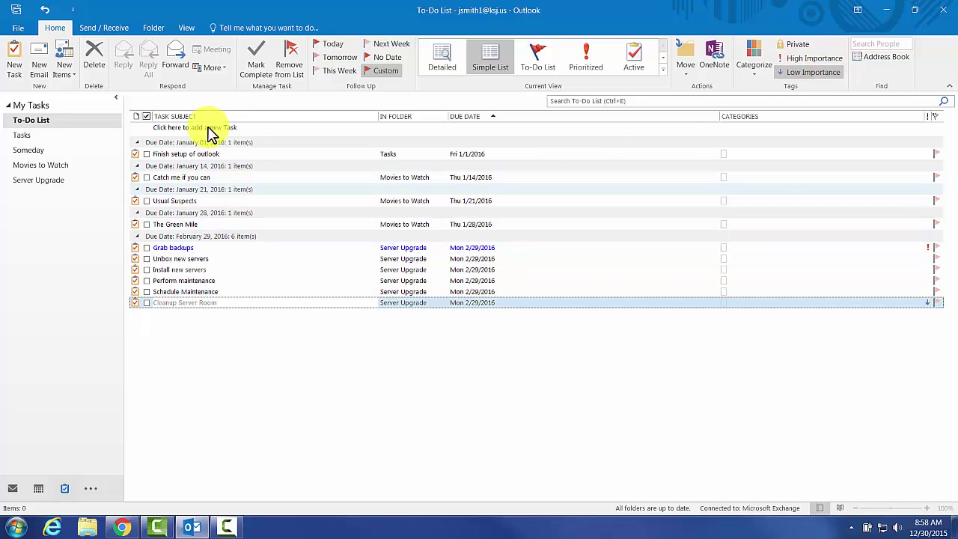
pyautogui.rightClick(170, 141)
pyautogui.click(174, 147)
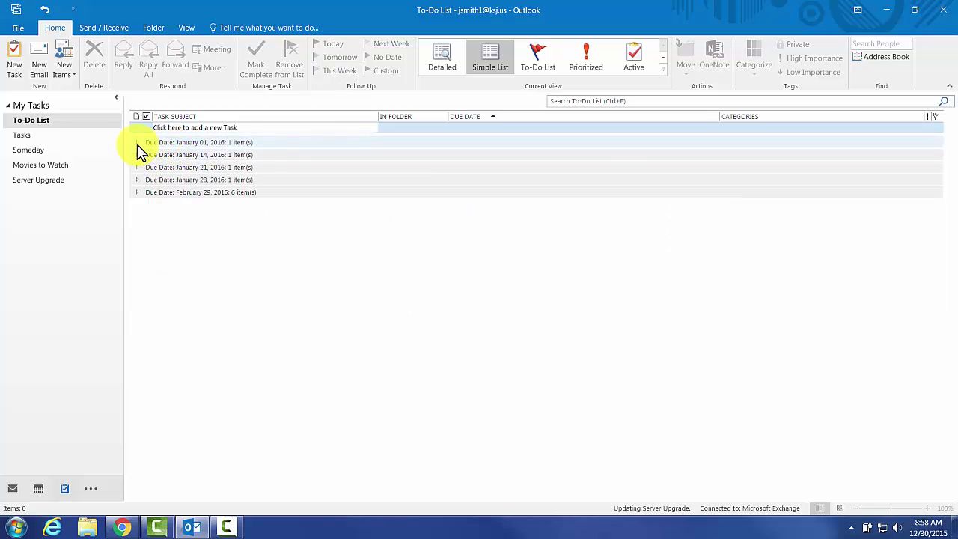
pyautogui.click(137, 143)
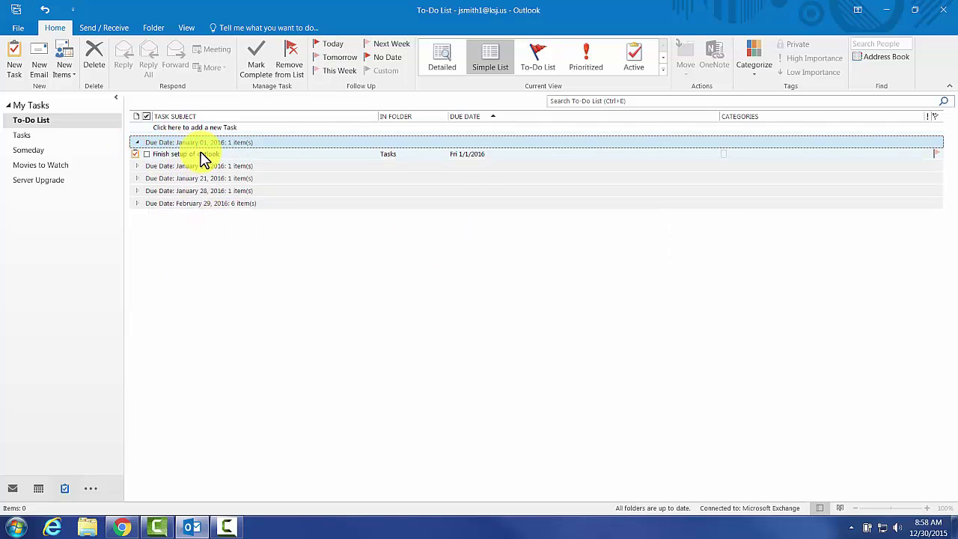
pyautogui.rightClick(202, 159)
pyautogui.click(212, 176)
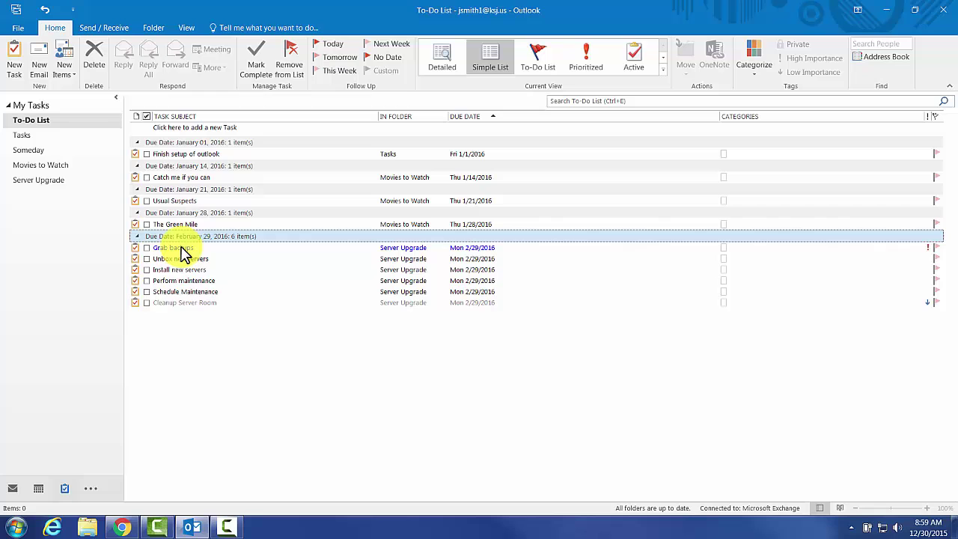
pyautogui.click(213, 226)
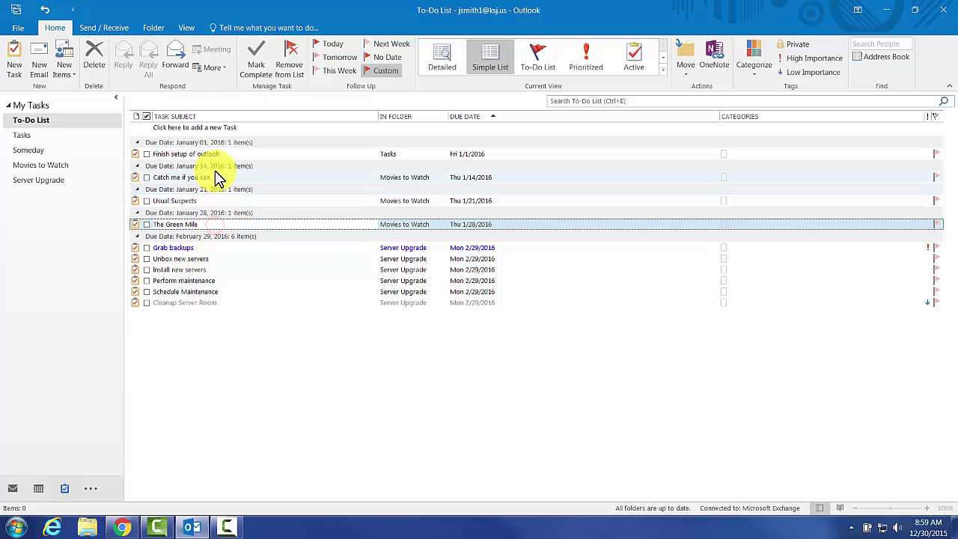
pyautogui.click(45, 163)
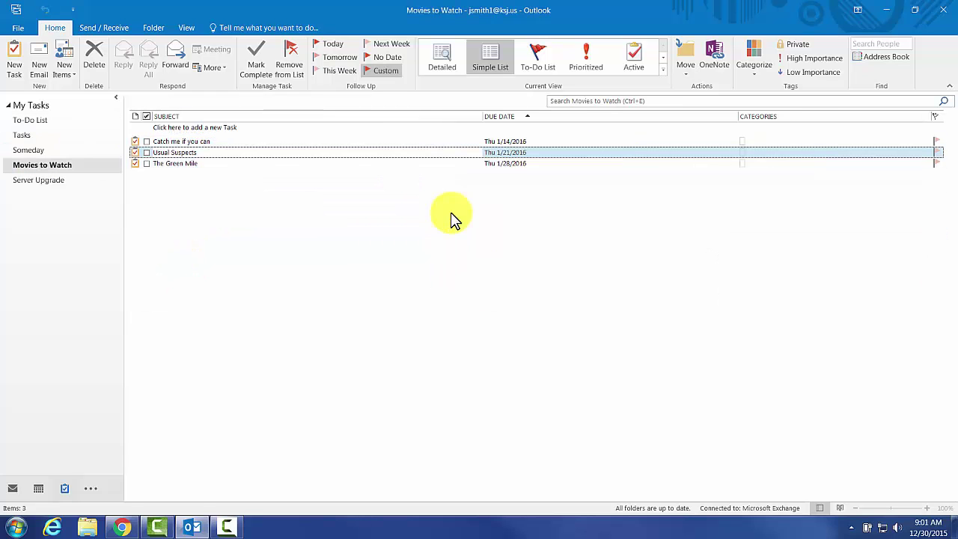
pyautogui.click(349, 162)
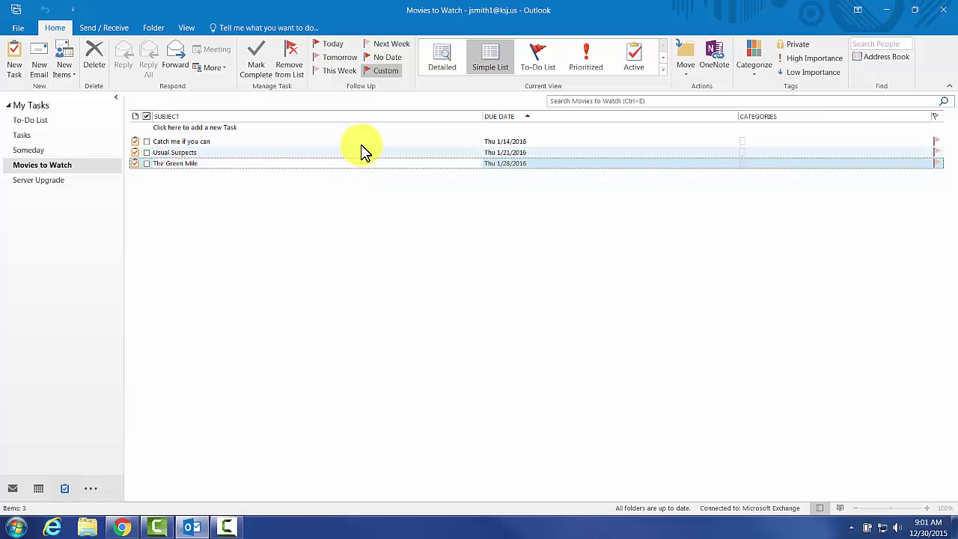
pyautogui.keyDown('shift'); pyautogui.click(364, 141); pyautogui.keyUp('shift')
pyautogui.click(771, 66)
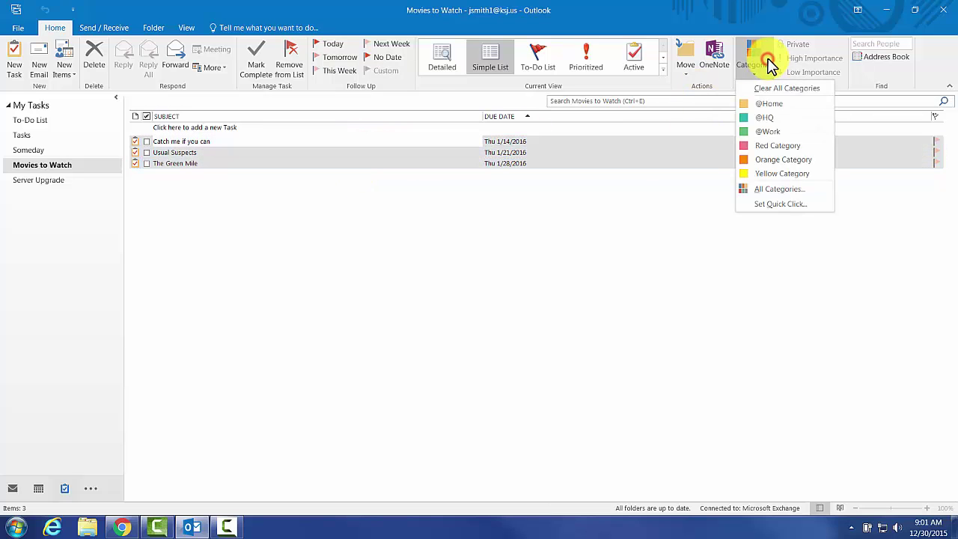
pyautogui.click(771, 105)
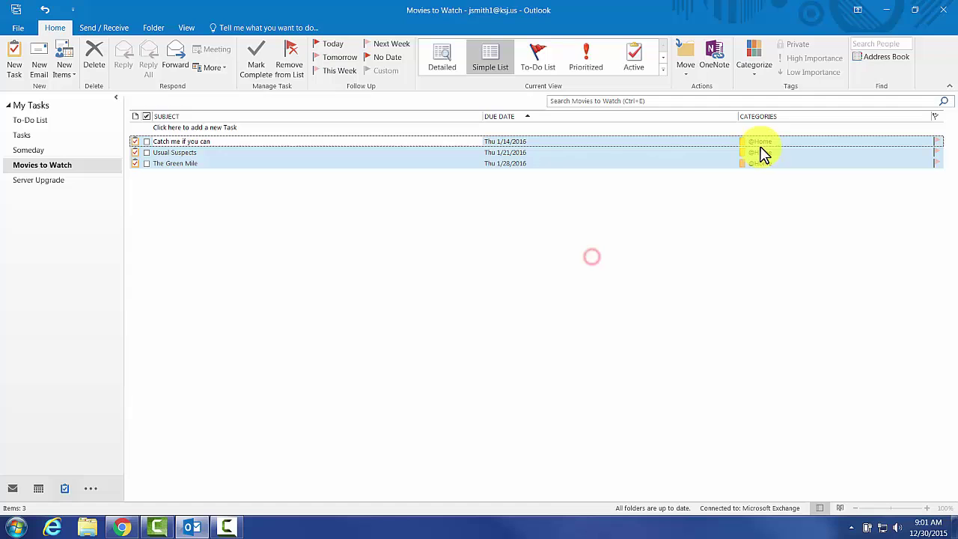
pyautogui.click(65, 183)
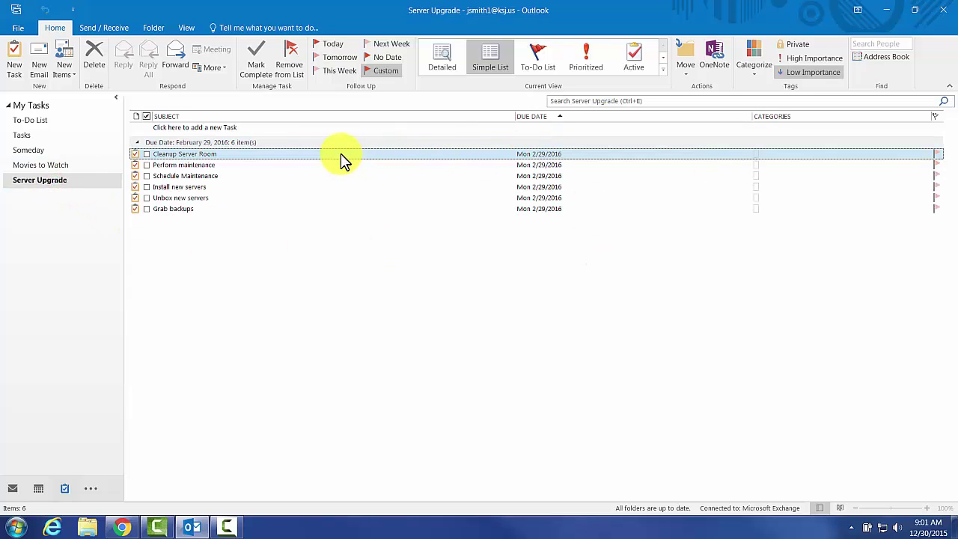
pyautogui.keyDown('shift'); pyautogui.click(337, 207); pyautogui.keyUp('shift')
pyautogui.click(754, 60)
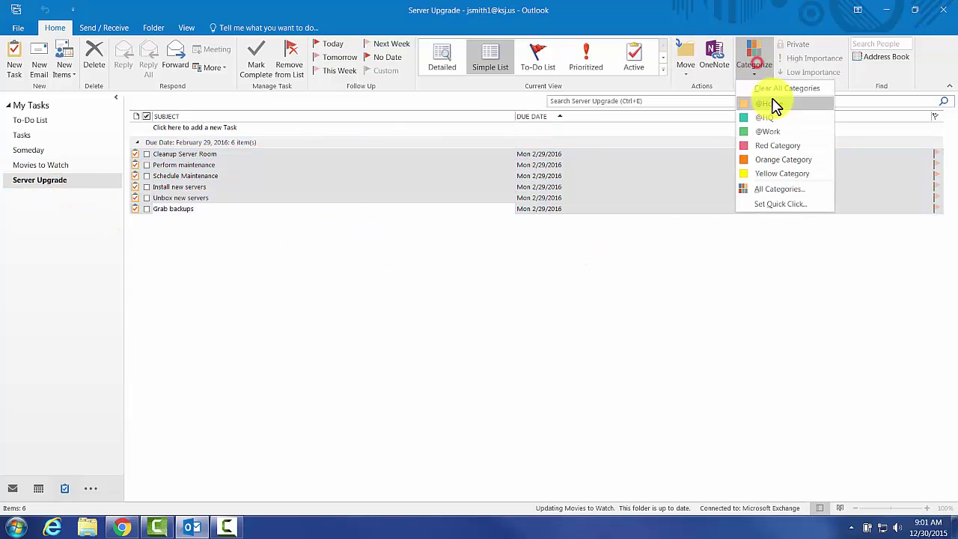
pyautogui.click(780, 132)
pyautogui.click(67, 150)
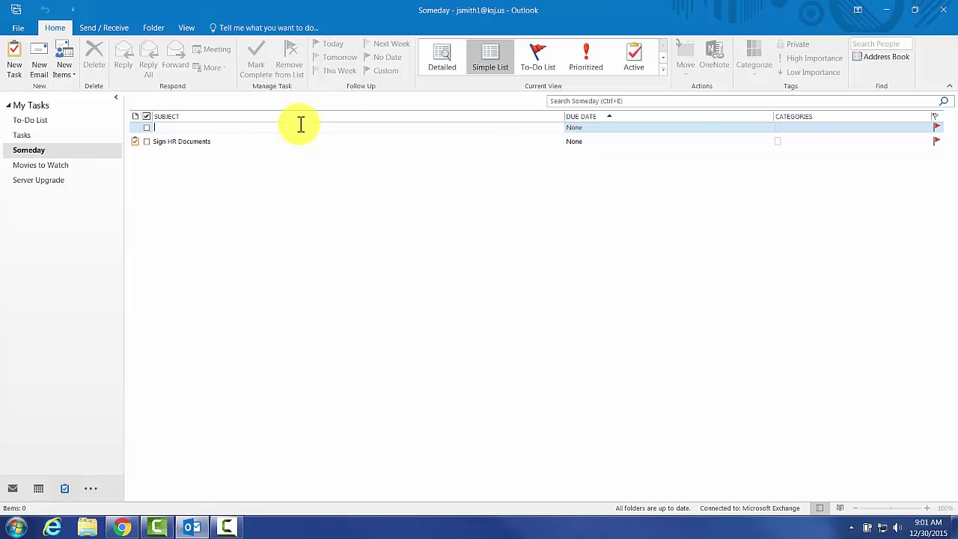
pyautogui.rightClick(937, 142)
pyautogui.click(930, 149)
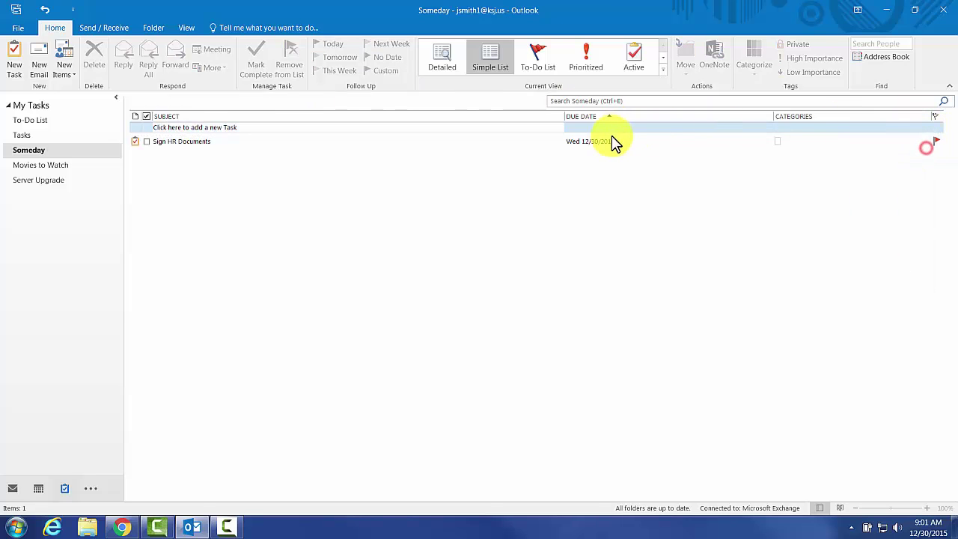
pyautogui.click(434, 142)
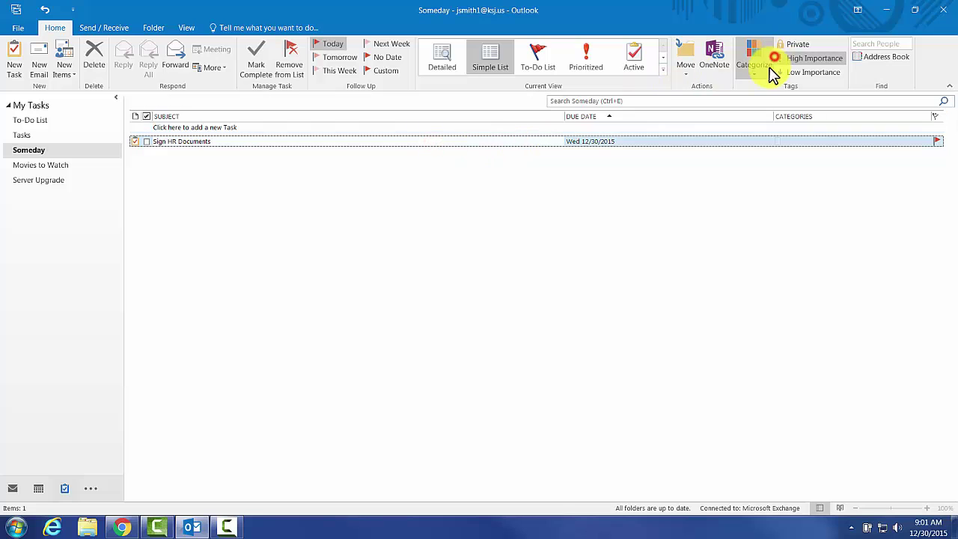
pyautogui.click(755, 64)
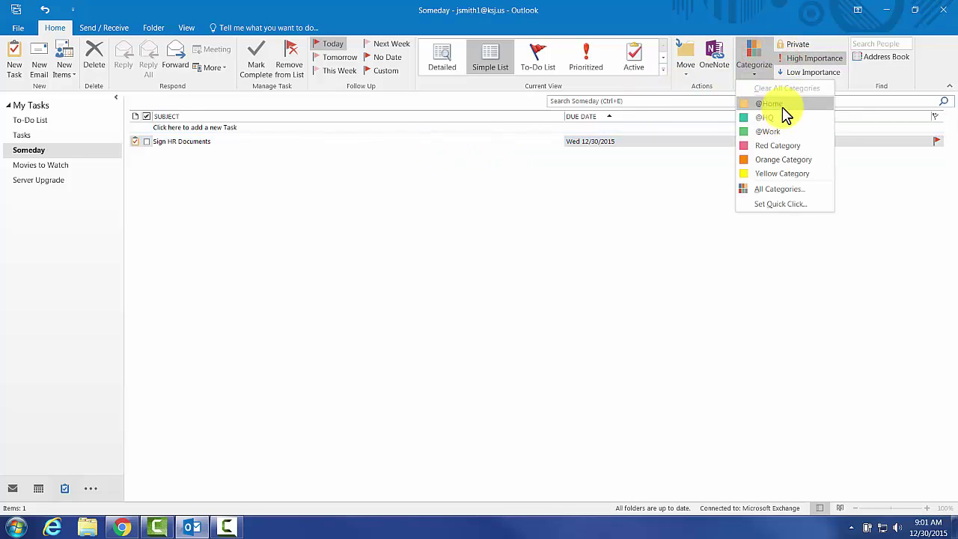
pyautogui.click(771, 118)
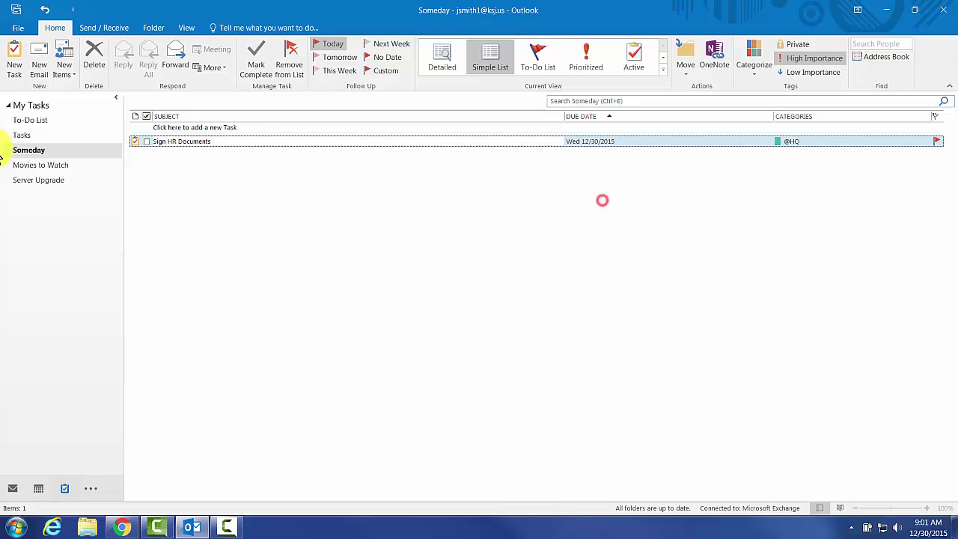
pyautogui.click(29, 121)
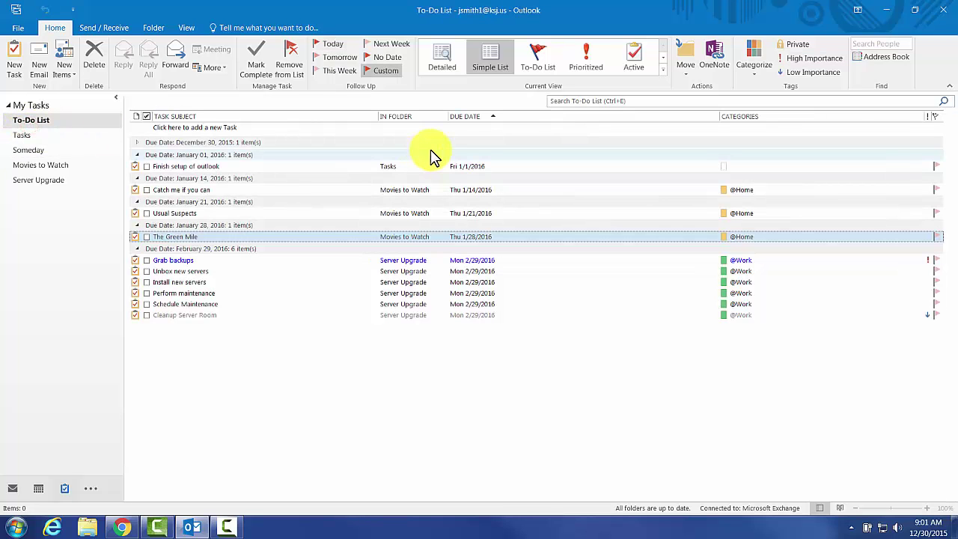
pyautogui.click(284, 166)
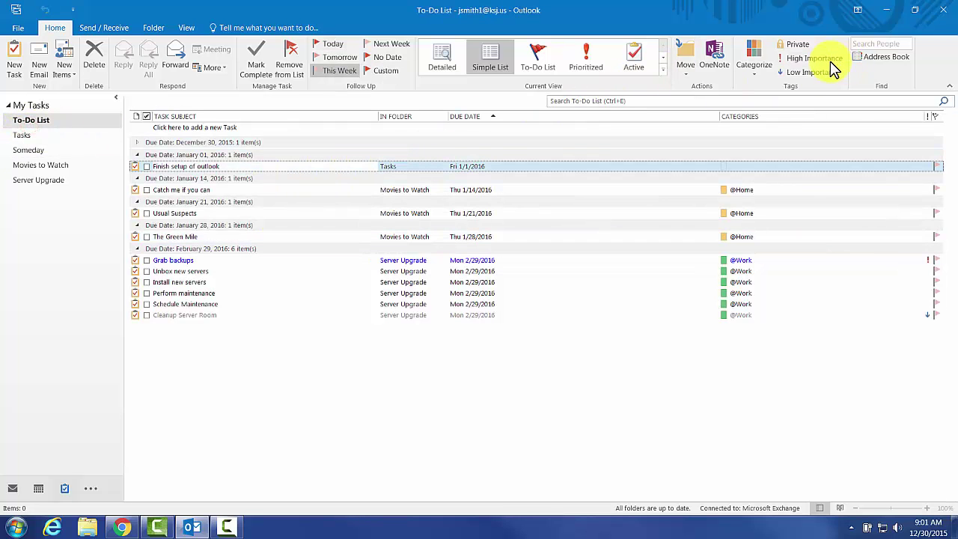
pyautogui.click(756, 66)
pyautogui.click(768, 128)
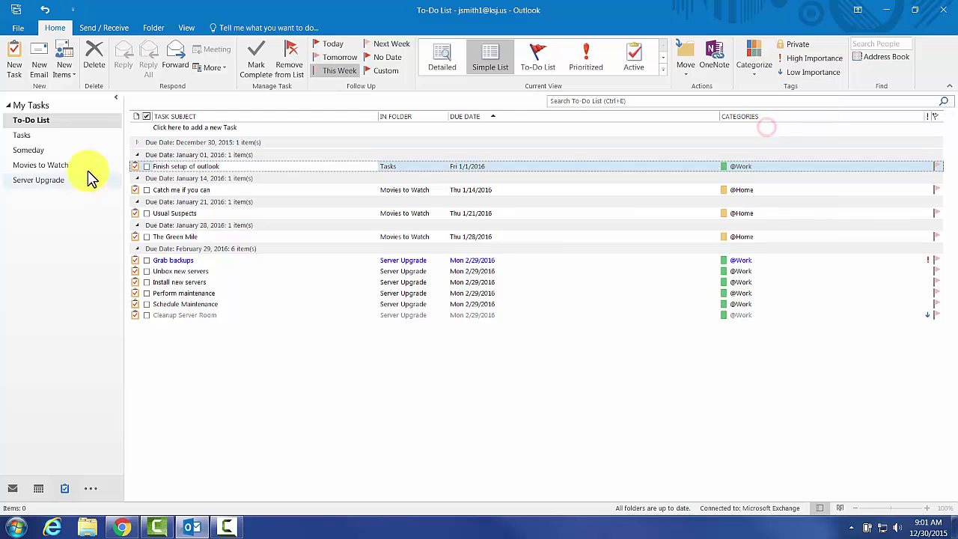
# - Move Finish setup of outlook into the December 30, 2015 group and place Categories beside Due Date
pyautogui.click(136, 142)
pyautogui.rightClick(139, 147)
pyautogui.press('Escape')
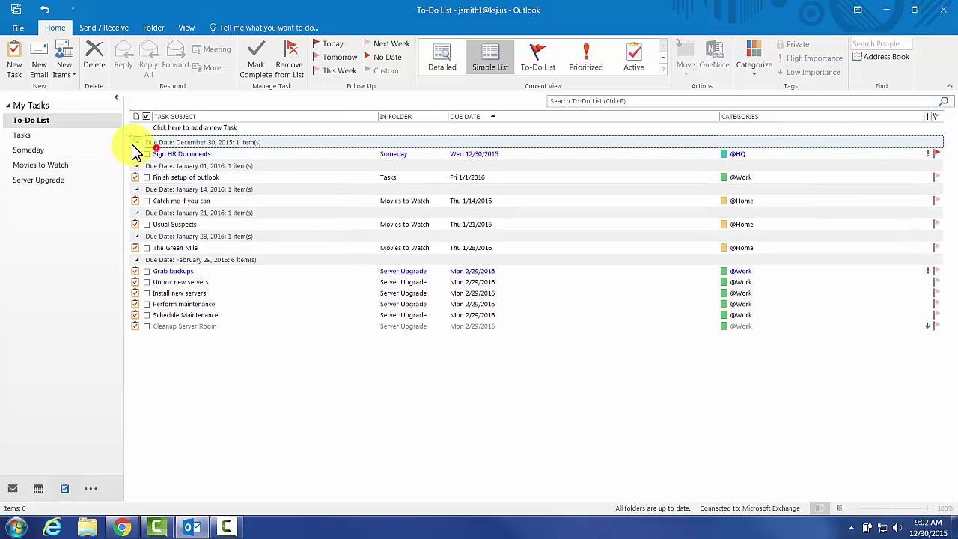
pyautogui.click(136, 143)
pyautogui.click(137, 166)
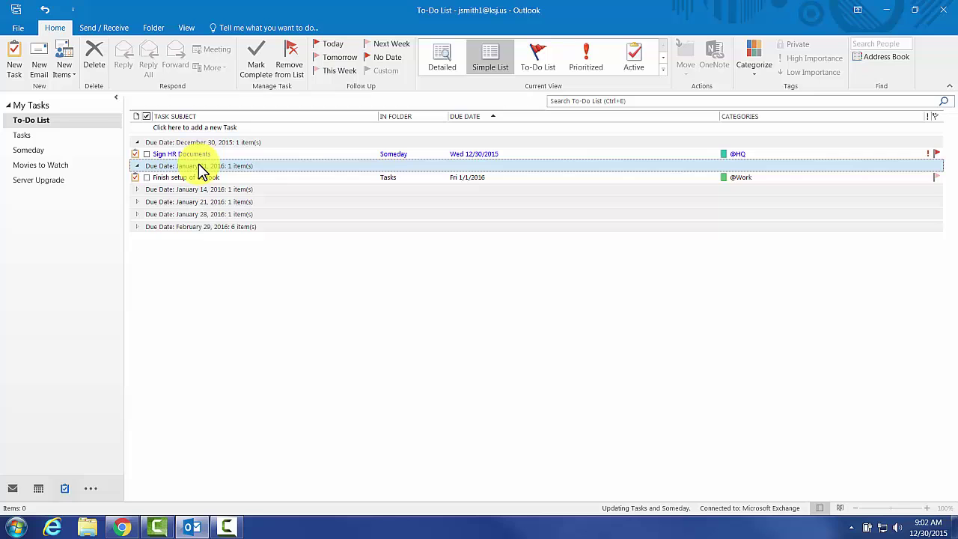
pyautogui.moveTo(203, 177)
pyautogui.mouseDown()
pyautogui.moveTo(214, 193)
pyautogui.moveTo(204, 163)
pyautogui.mouseUp()
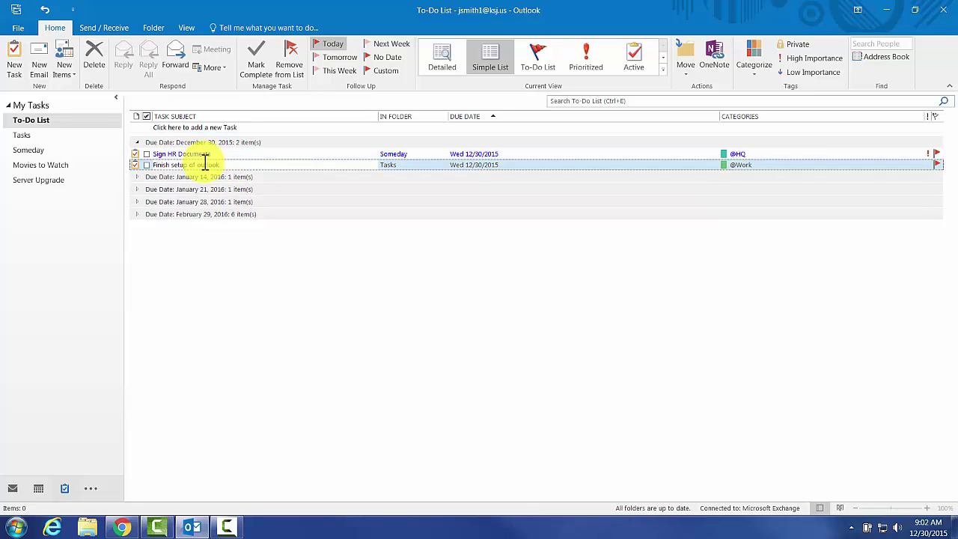
pyautogui.click(251, 152)
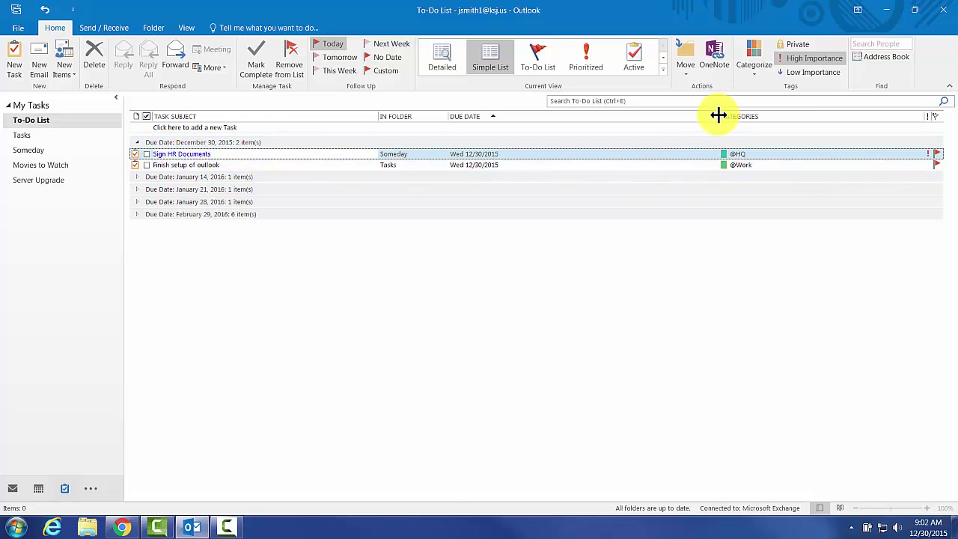
pyautogui.moveTo(718, 115); pyautogui.dragTo(545, 115)
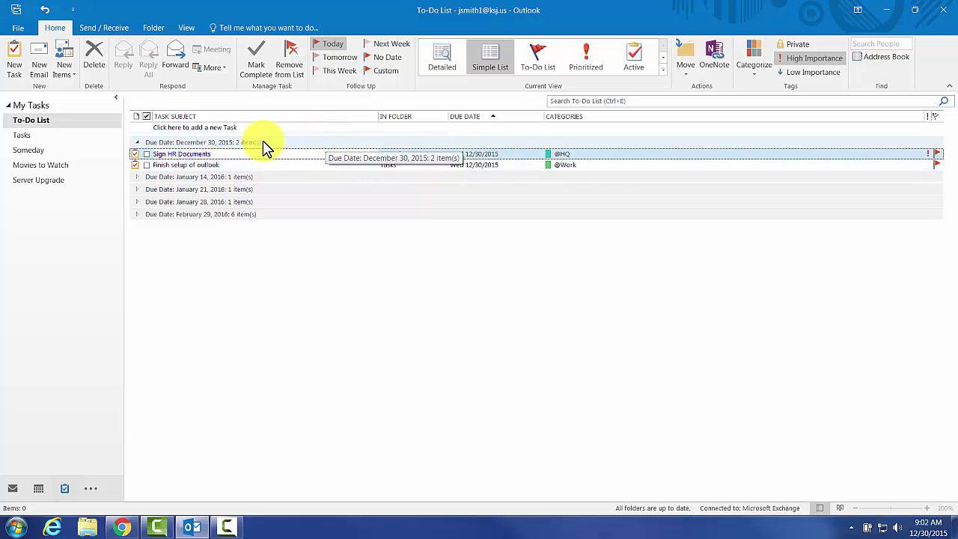
# - Add Categories as the second grouping level after due date in the view settings
pyautogui.click(187, 27)
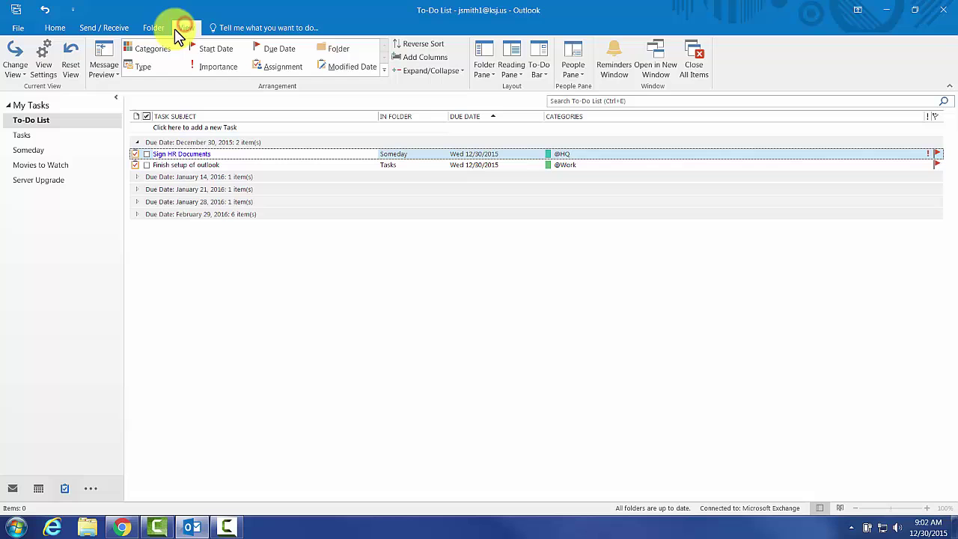
pyautogui.click(44, 59)
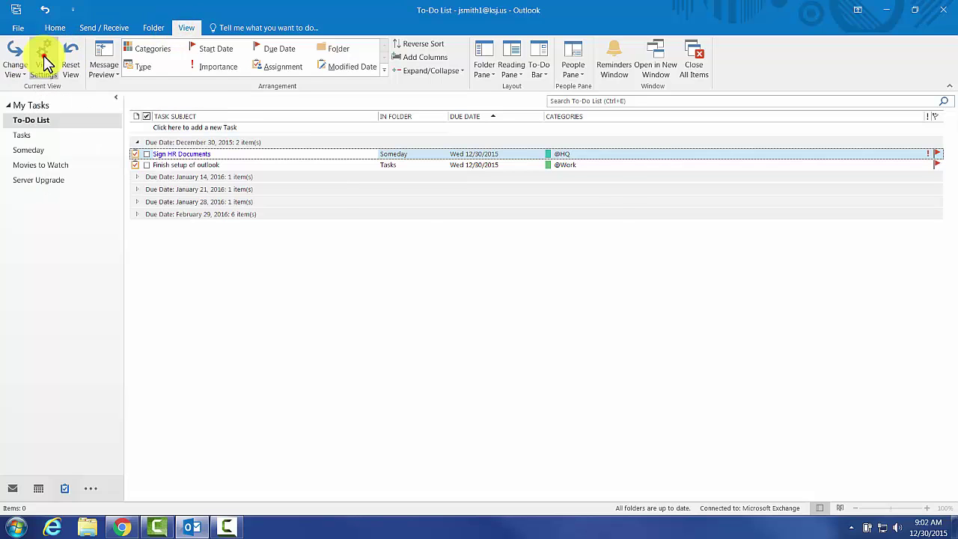
pyautogui.click(394, 217)
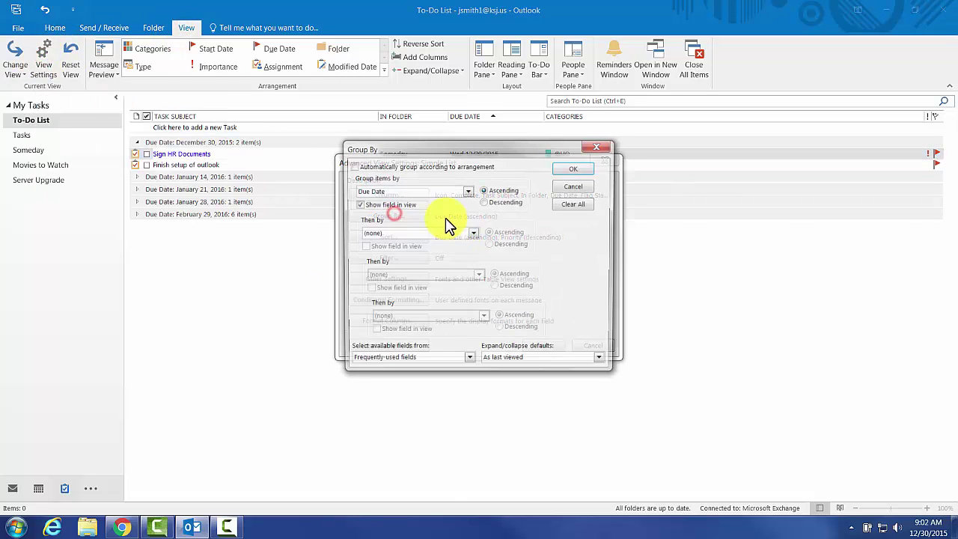
pyautogui.click(422, 233)
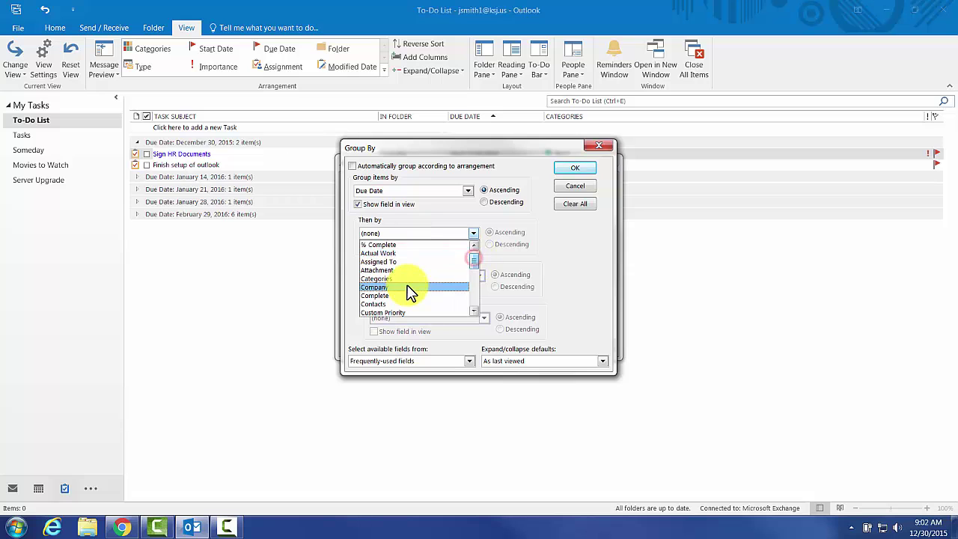
pyautogui.click(405, 281)
pyautogui.click(575, 169)
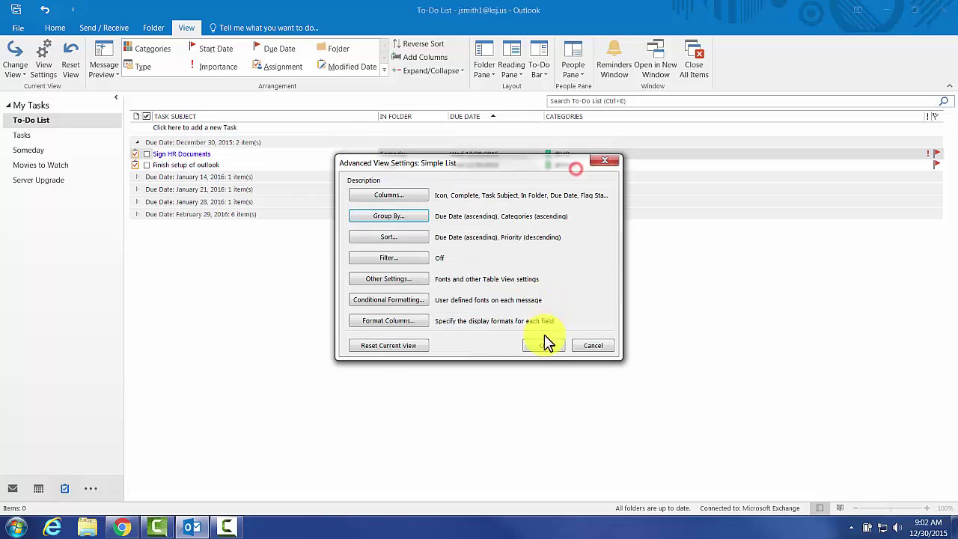
pyautogui.click(547, 342)
pyautogui.rightClick(188, 142)
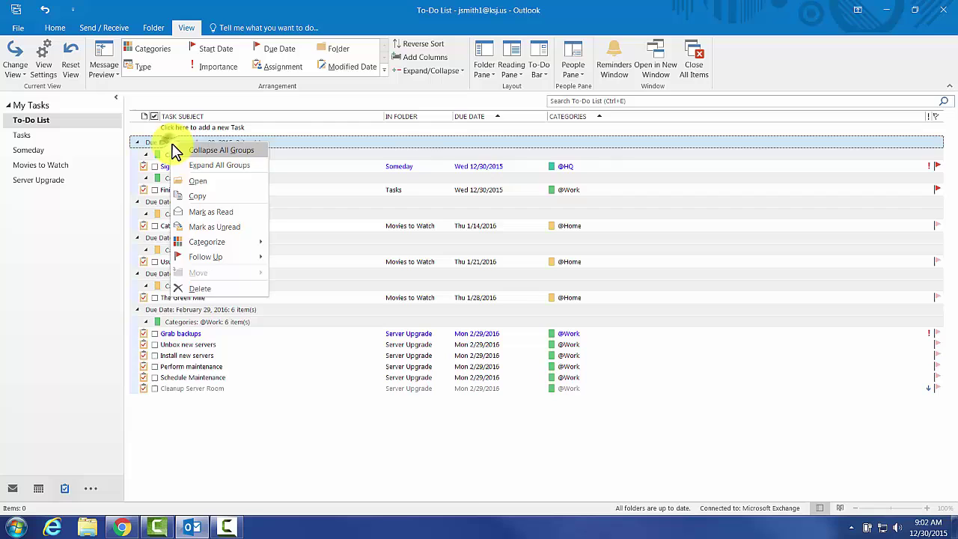
pyautogui.click(198, 150)
pyautogui.moveTo(132, 143); pyautogui.dragTo(135, 150)
pyautogui.click(136, 142)
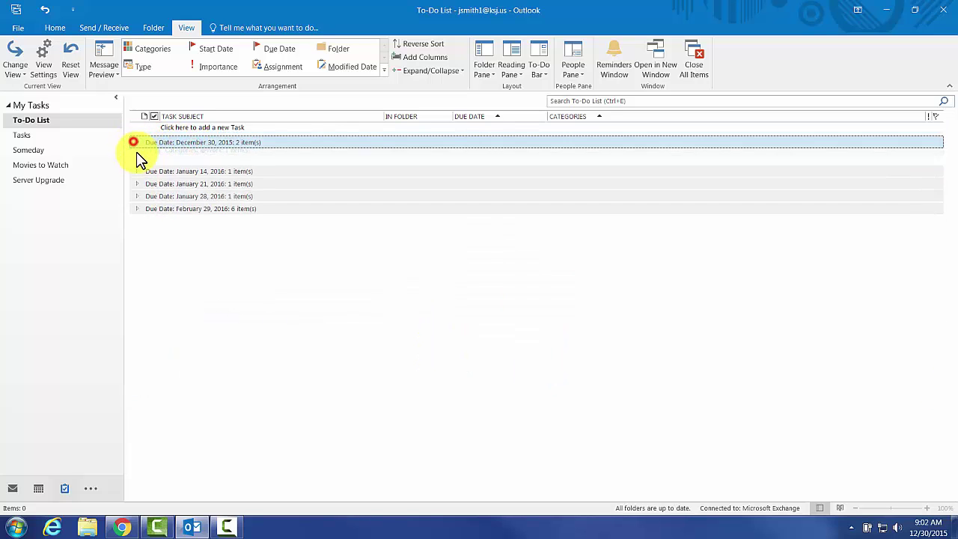
pyautogui.click(146, 154)
pyautogui.click(146, 178)
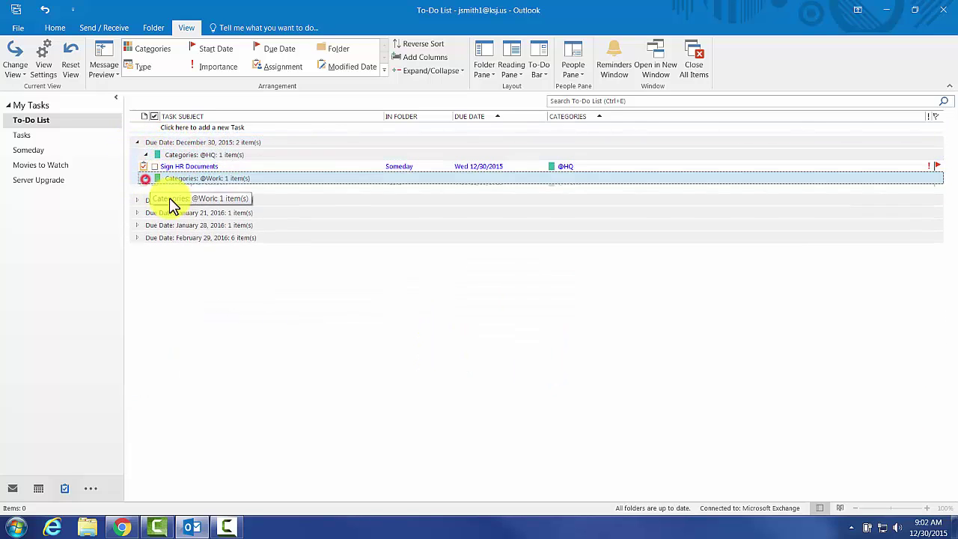
pyautogui.click(415, 166)
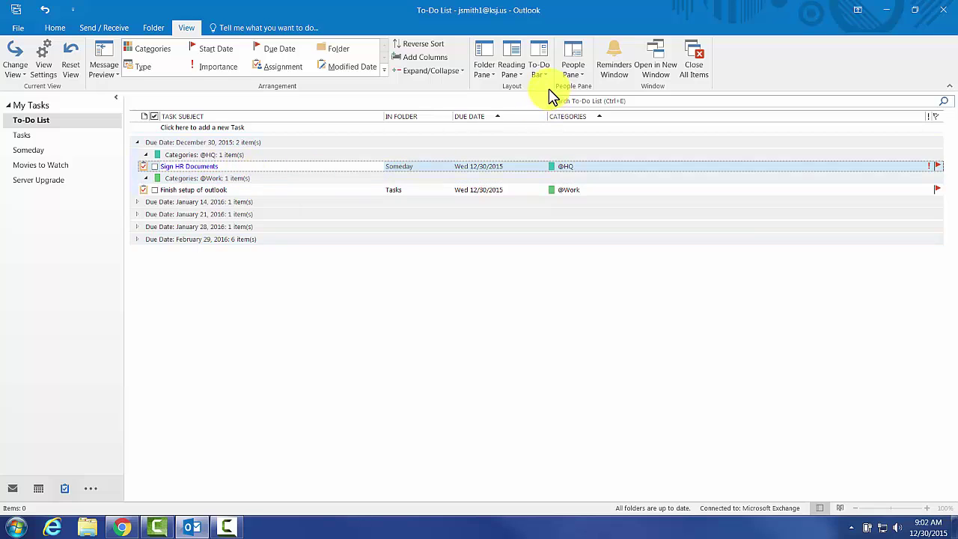
pyautogui.click(554, 167)
# - Return to the Home tab and select the Finish setup of outlook and Sign HR Documents tasks
pyautogui.moveTo(551, 164); pyautogui.dragTo(580, 171)
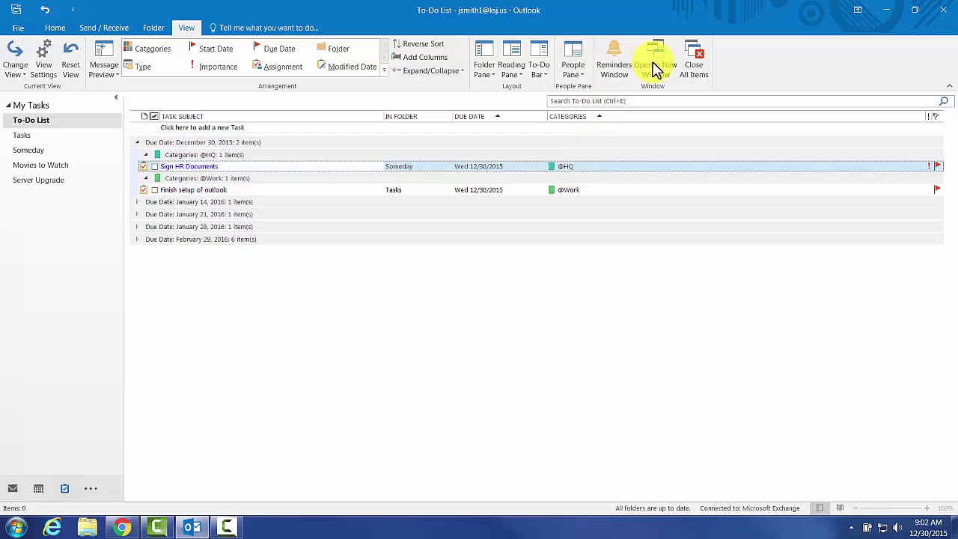
pyautogui.click(56, 28)
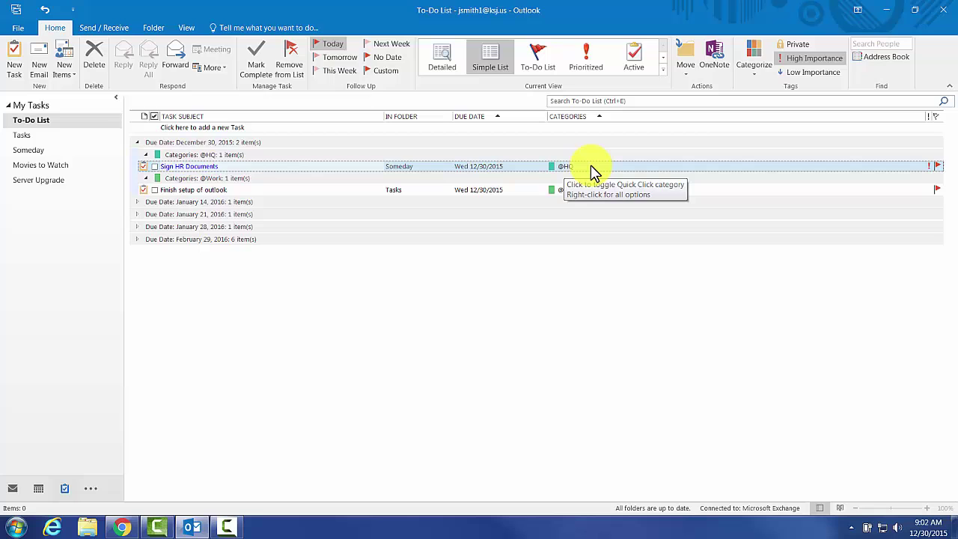
pyautogui.click(210, 189)
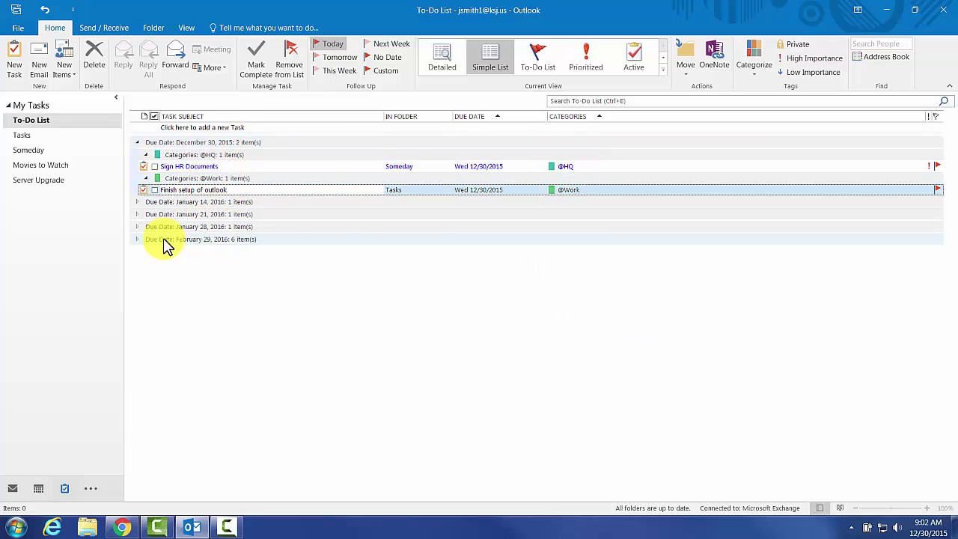
pyautogui.click(222, 167)
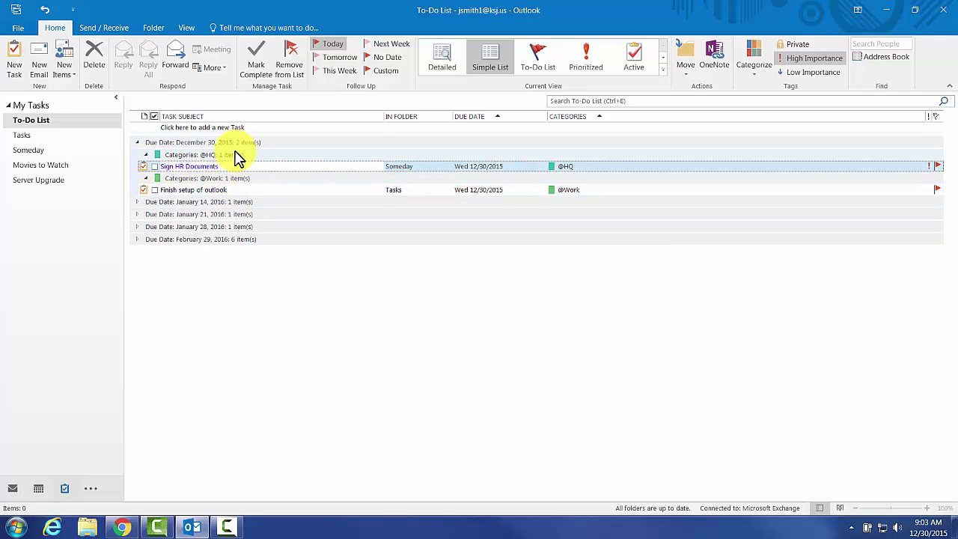
# - Save the current layout as a new view named GTD for all task folders
pyautogui.click(663, 68)
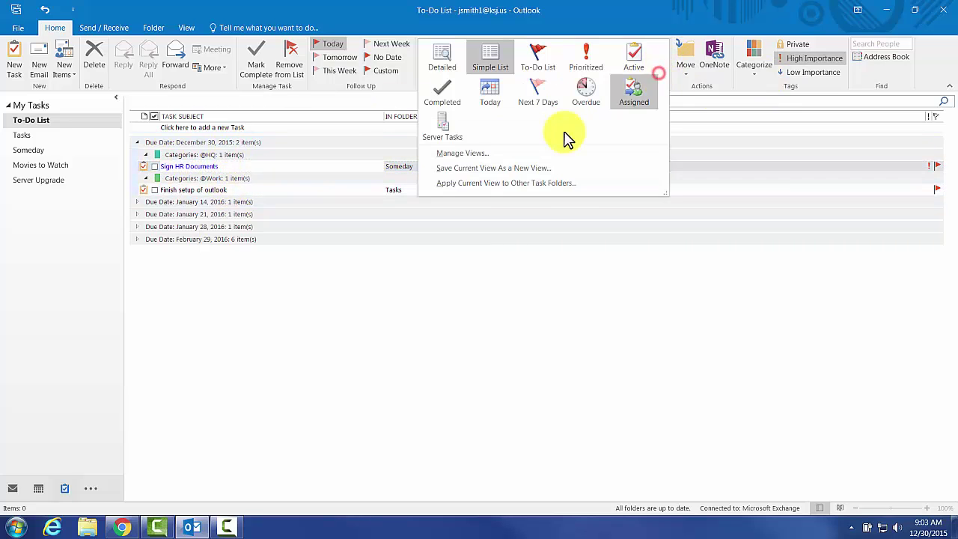
pyautogui.click(468, 169)
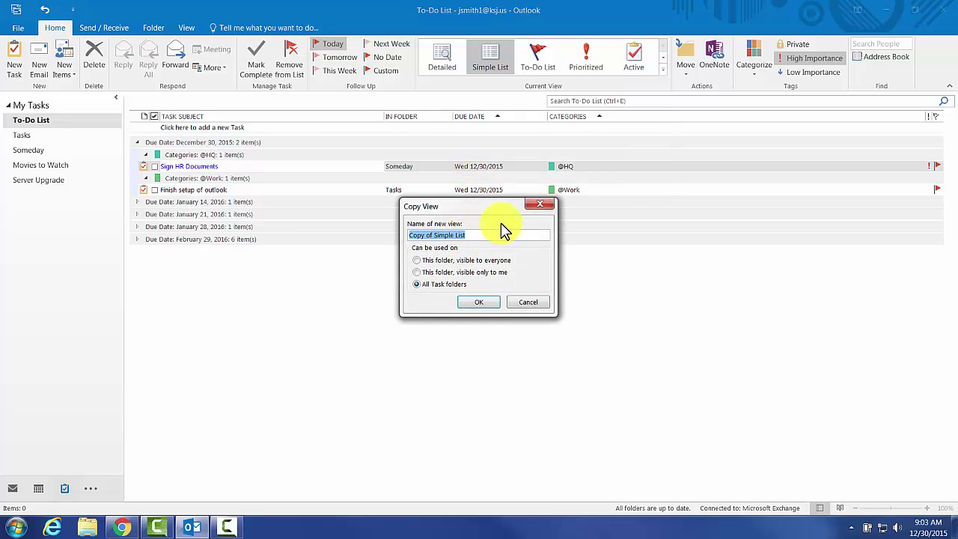
pyautogui.write('GTD')
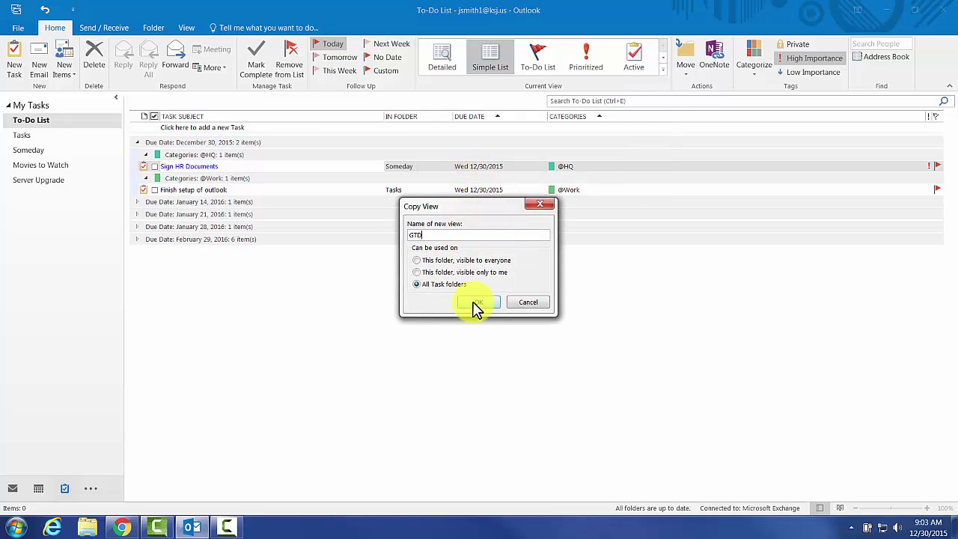
pyautogui.click(480, 303)
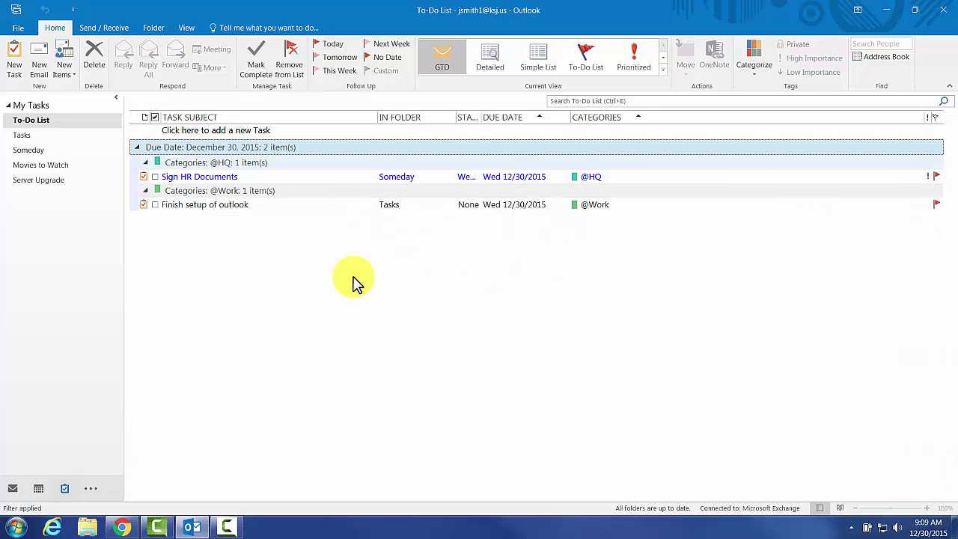
pyautogui.moveTo(146, 149); pyautogui.dragTo(143, 155)
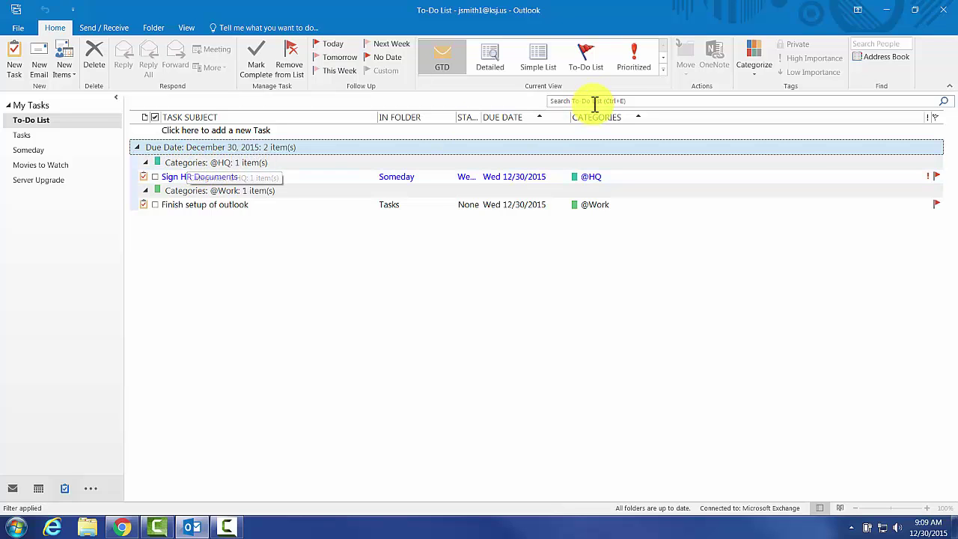
# - Reapply the GTD view from the views gallery and select Sign HR Documents
pyautogui.click(663, 68)
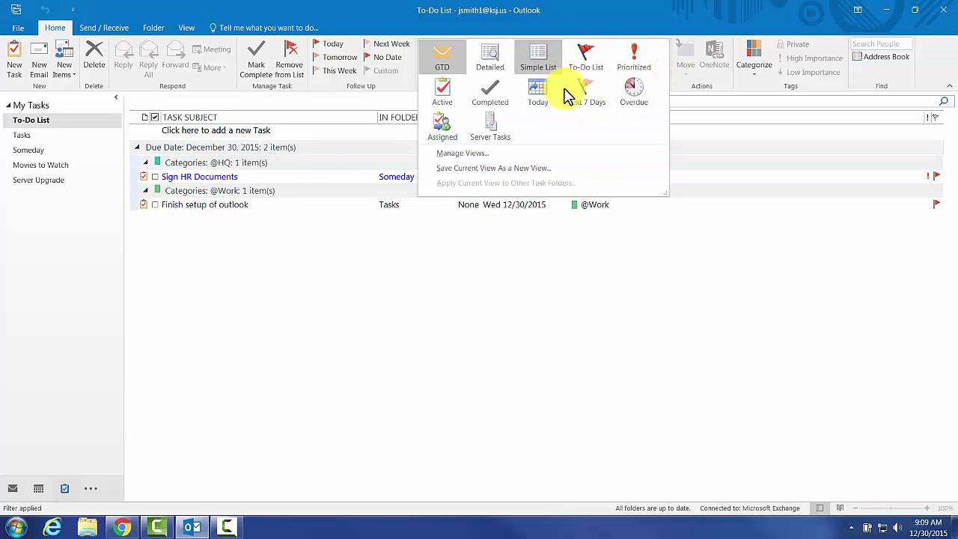
pyautogui.click(450, 75)
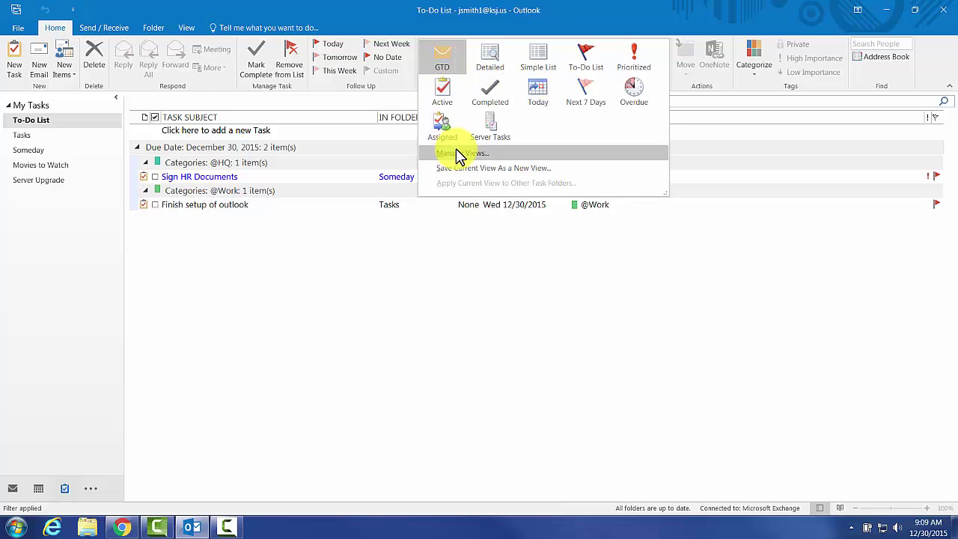
pyautogui.click(189, 180)
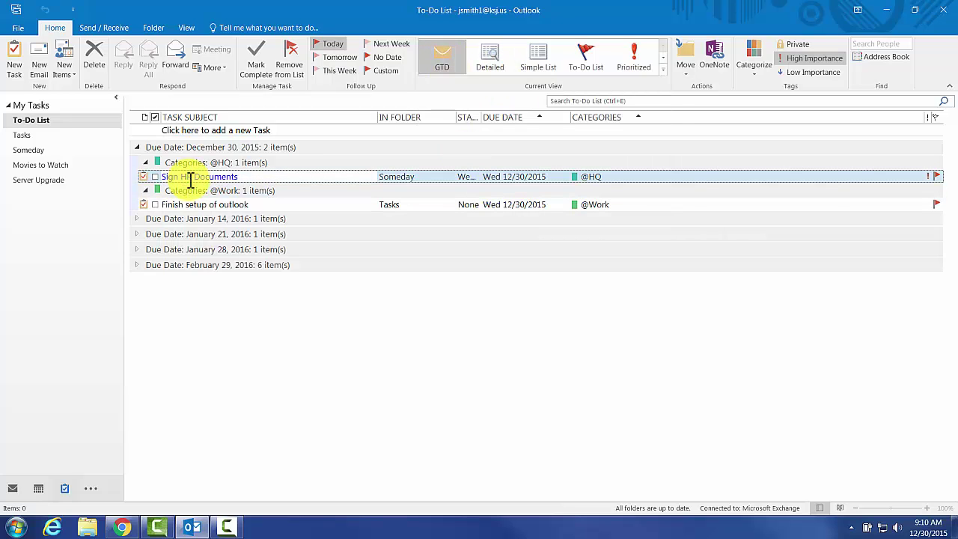